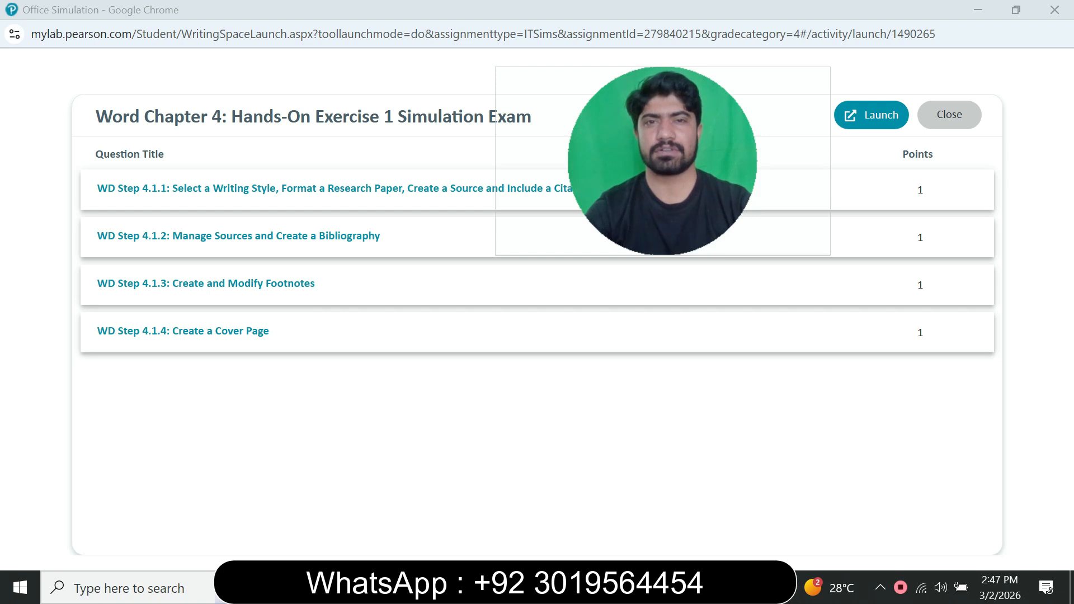
Launch the Word Chapter 4: Hands-On Exercise 1 simulation exam.
left_click(871, 115)
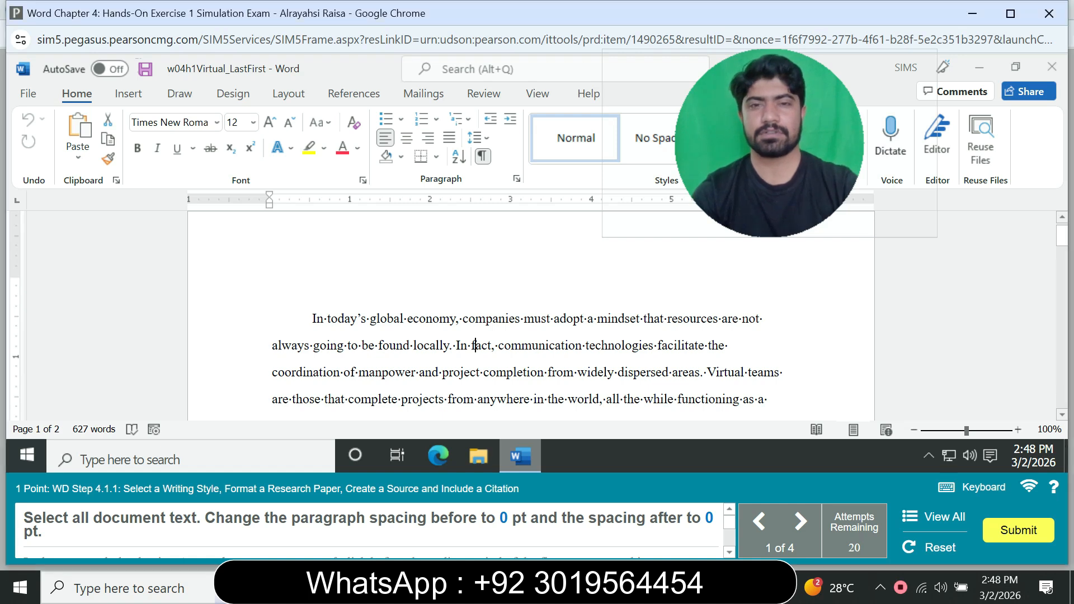
Select all document text and set the paragraph spacing before and after to 0 pt.
key("ctrl+a")
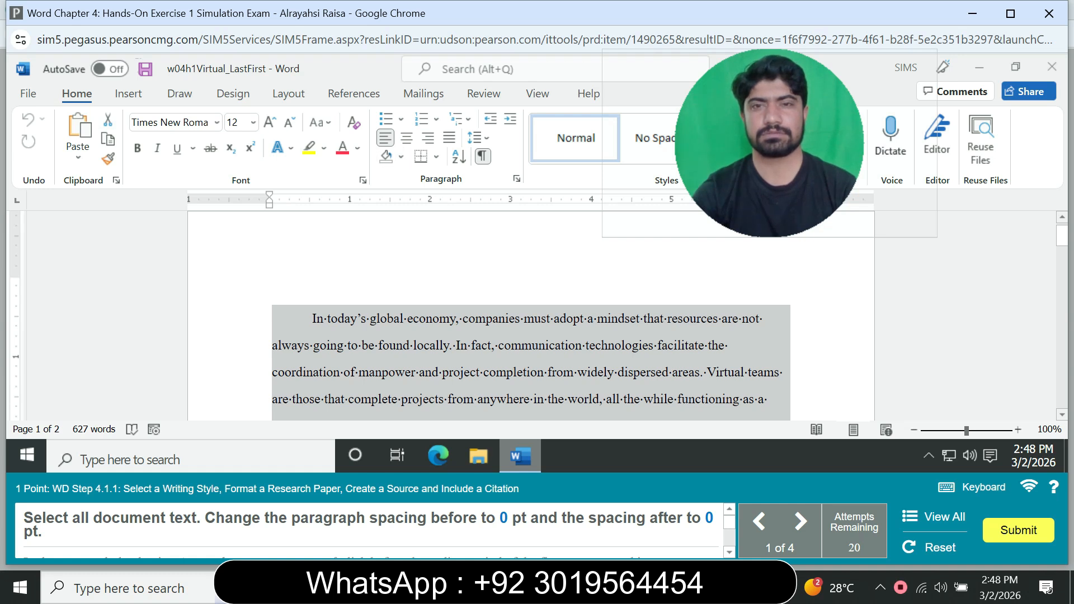
left_click(516, 179)
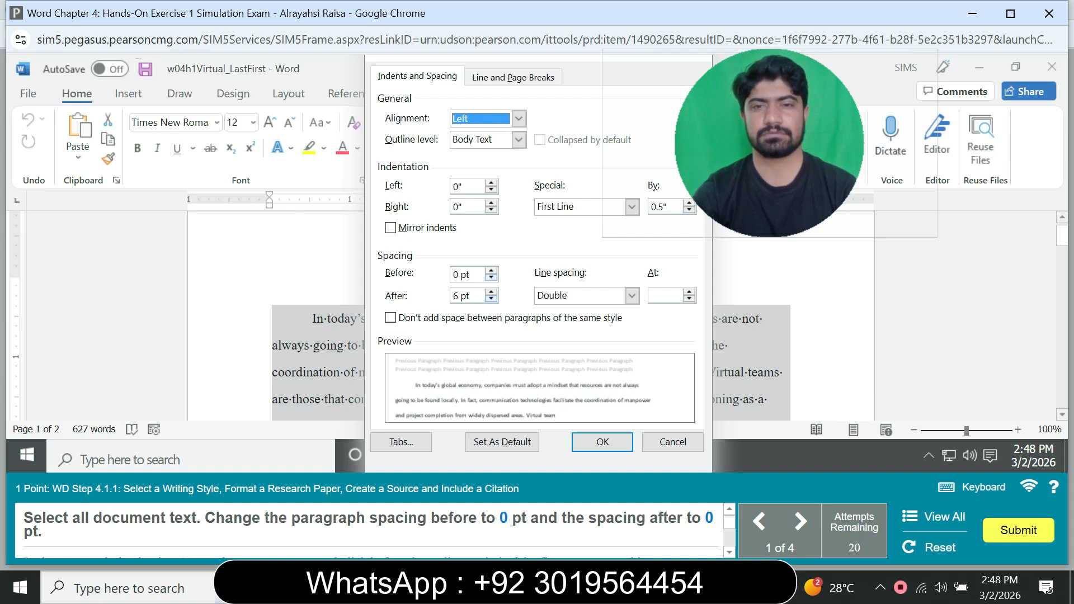
left_click(491, 300)
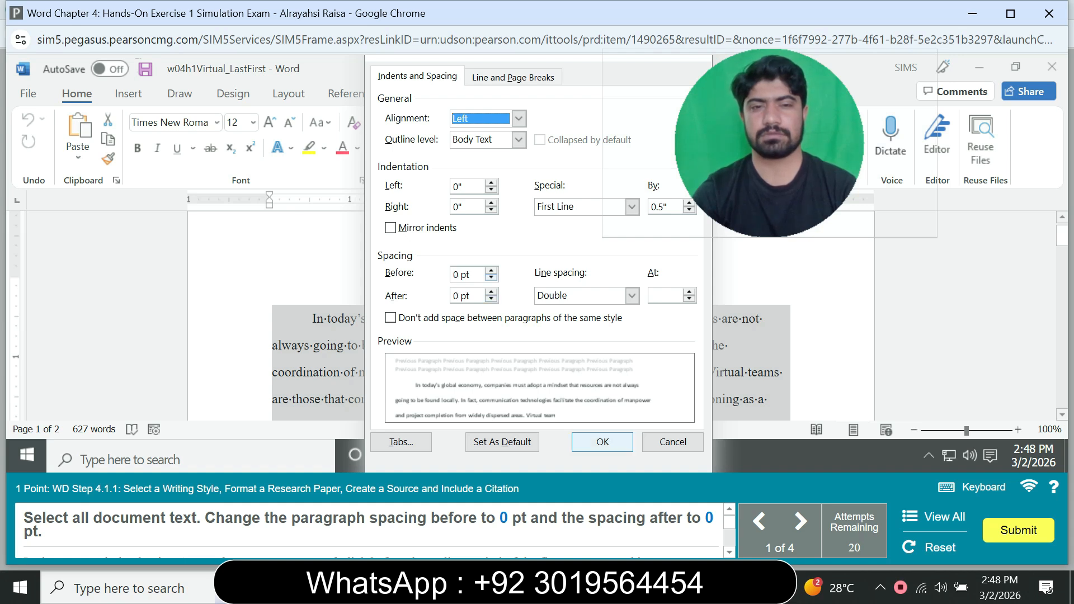
left_click(603, 442)
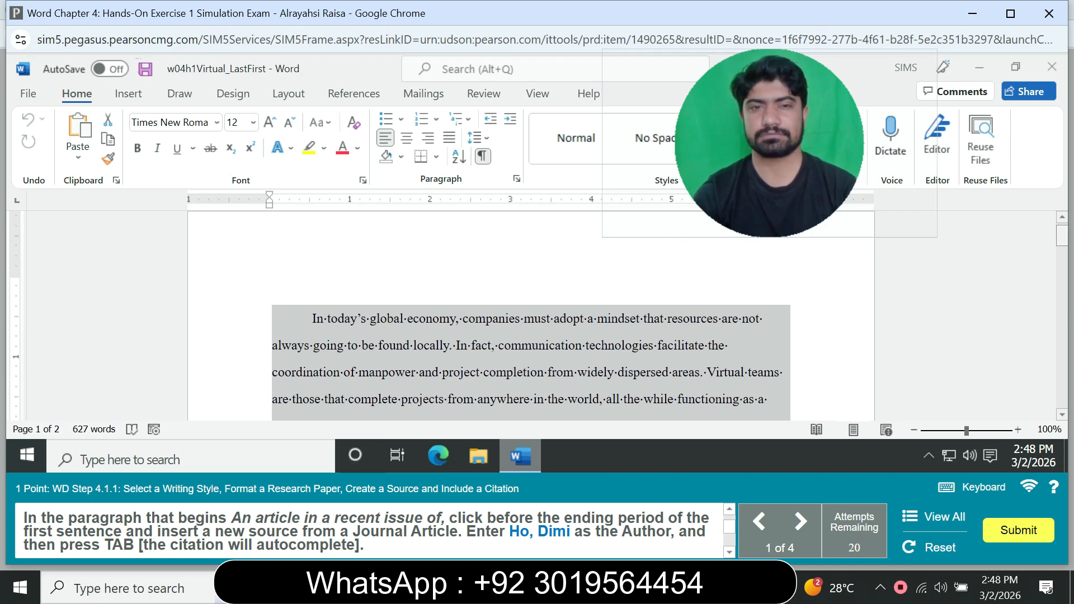
Add a new Journal Article source citation before the ending period of the first sentence in the paragraph beginning 'An article in a recent issue of'.
scroll(532, 314, "down", 4)
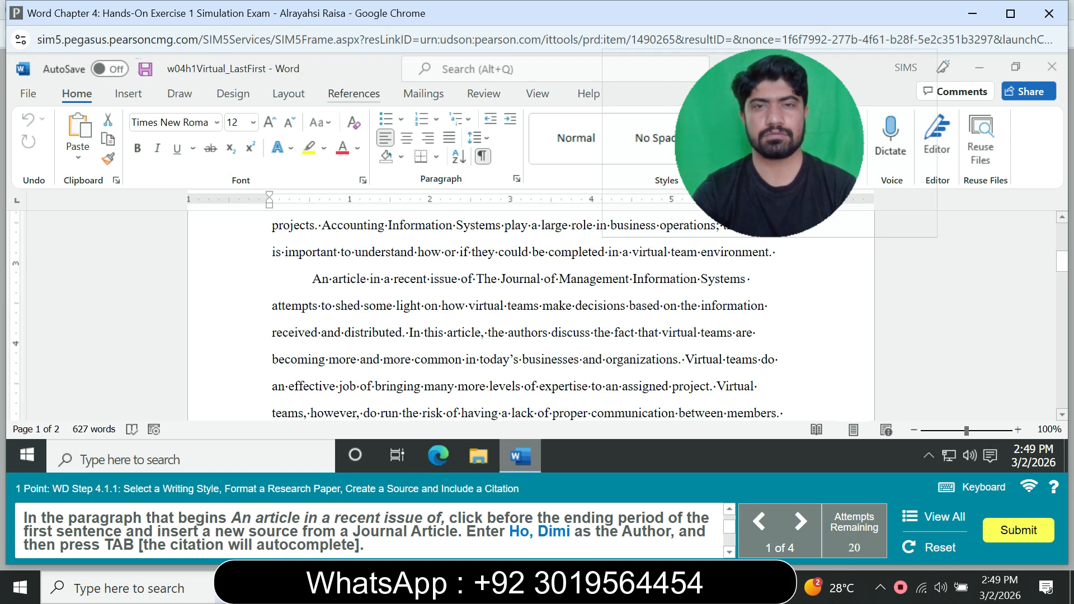
left_click(354, 93)
left_click(434, 140)
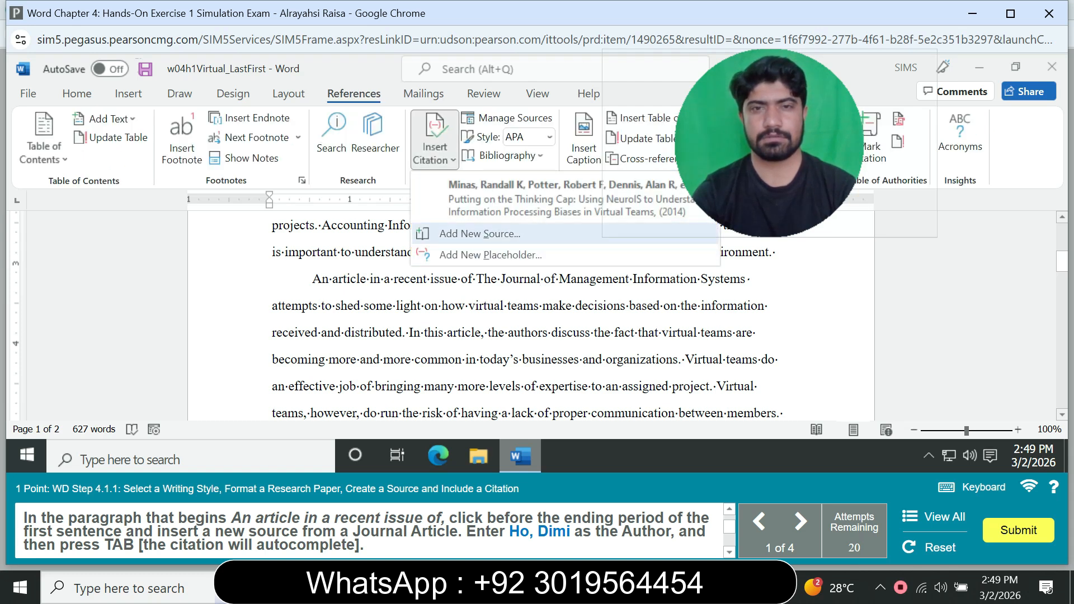
left_click(480, 234)
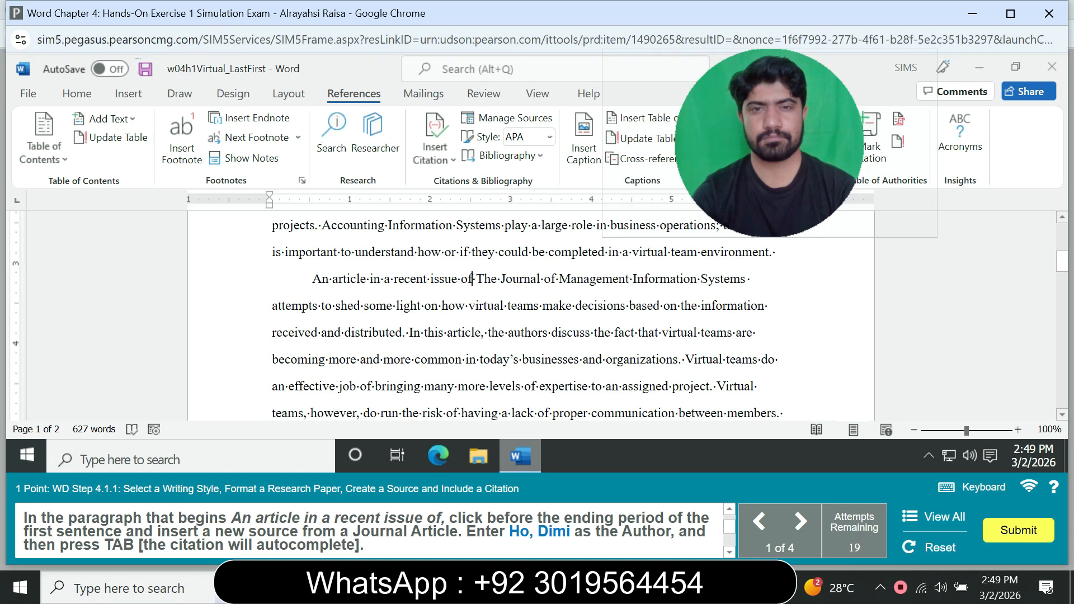
left_click(435, 153)
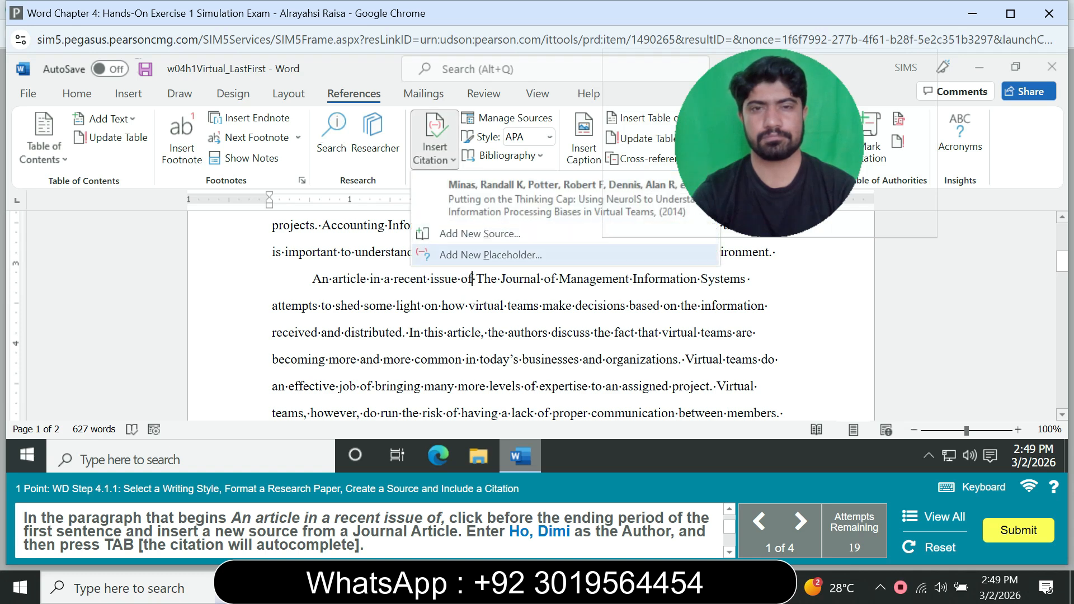
left_click(479, 233)
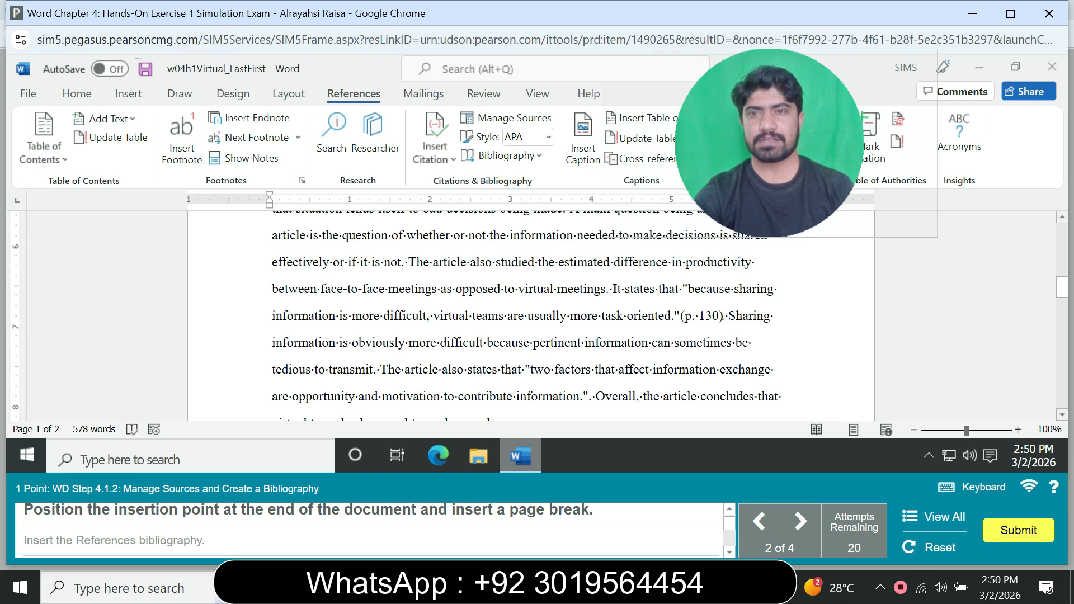
Move to the end of the document and insert a page break.
left_click_drag(1062, 287, 1061, 400)
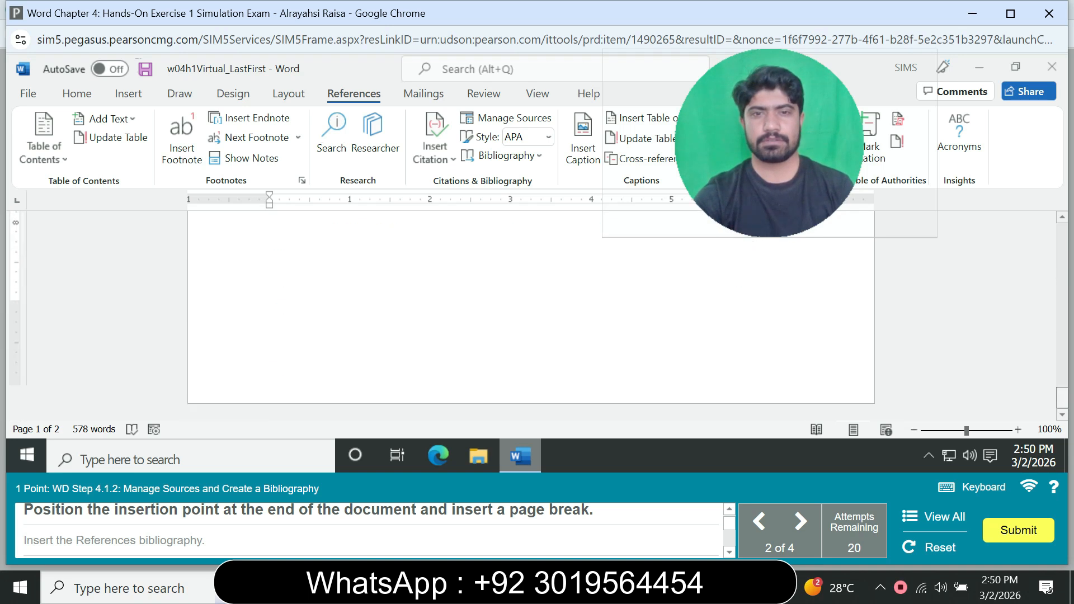
key("ctrl+End")
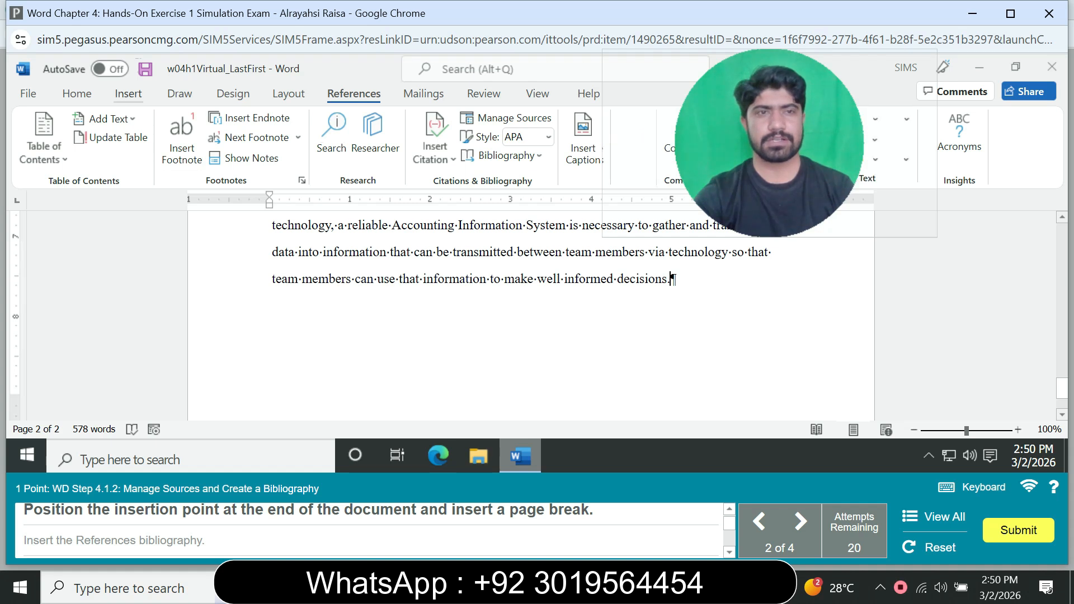
left_click(128, 94)
left_click(55, 158)
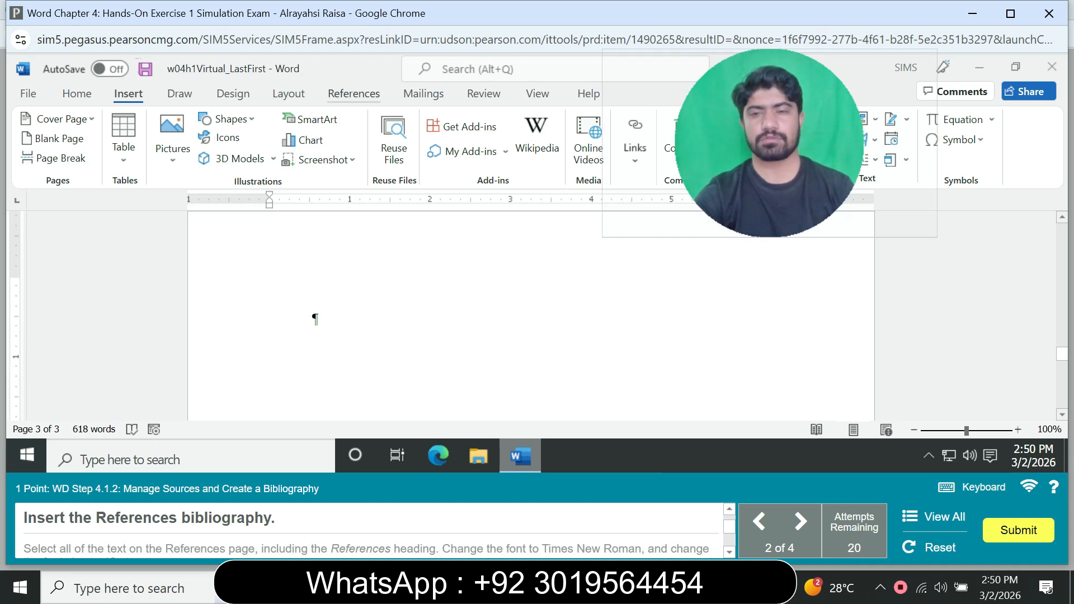
Insert the built-in References bibliography on the new page.
left_click(354, 93)
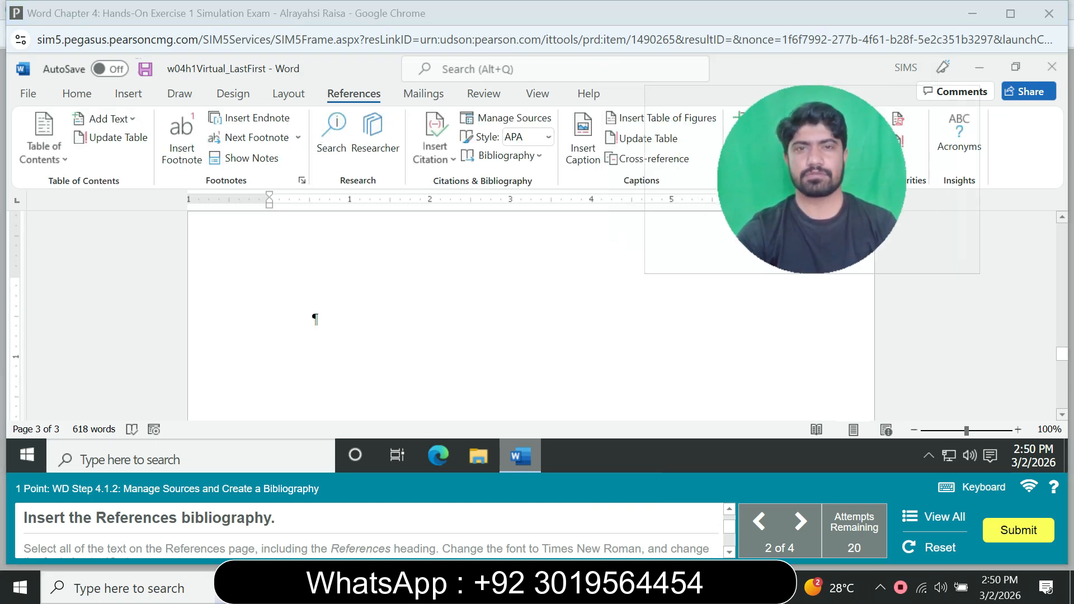
left_click(502, 155)
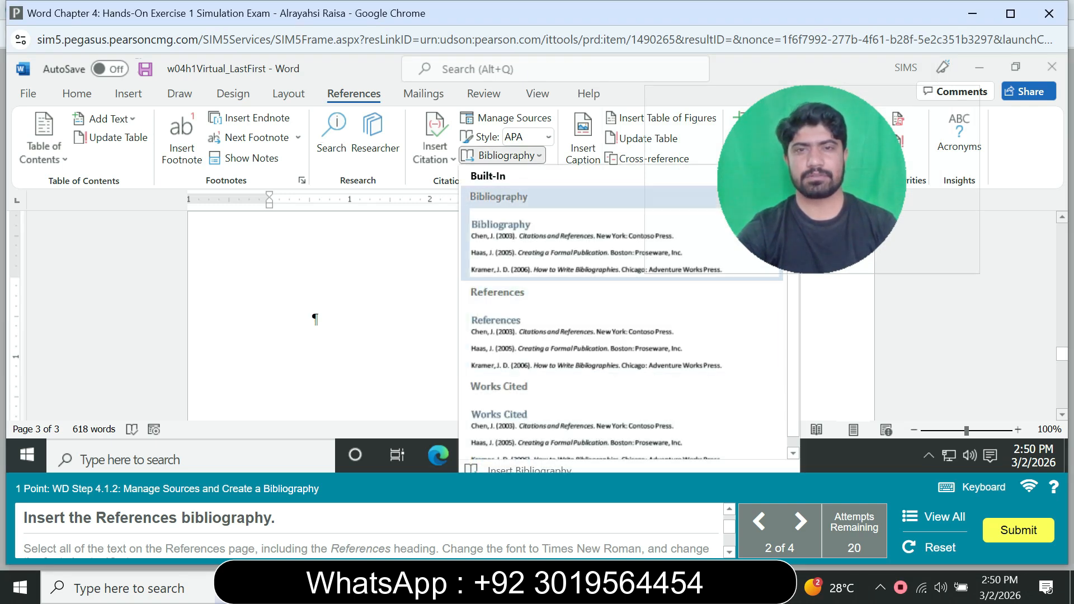
left_click(560, 241)
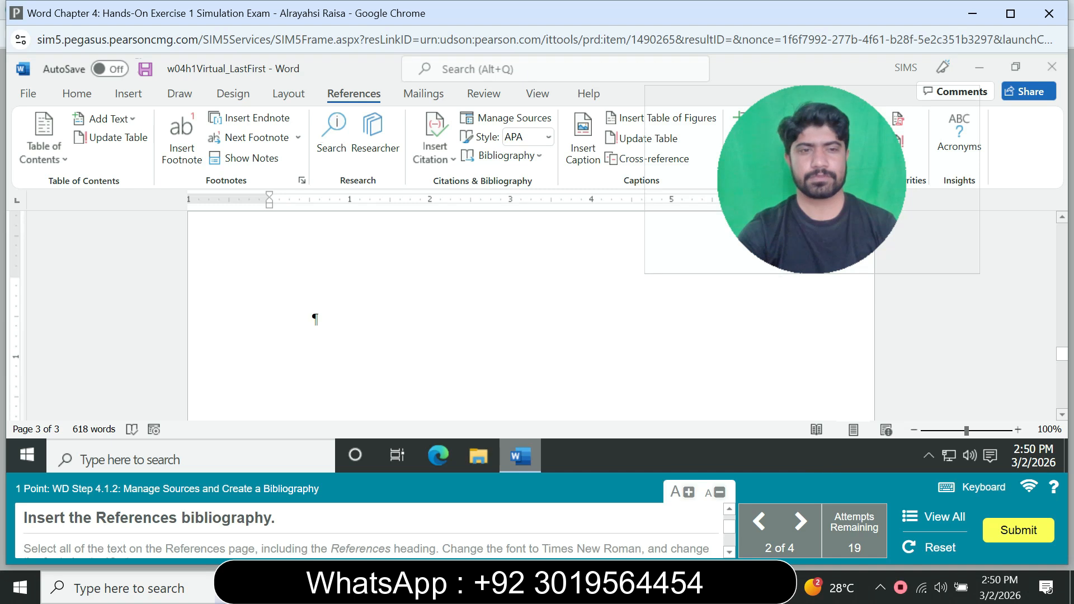
left_click(508, 156)
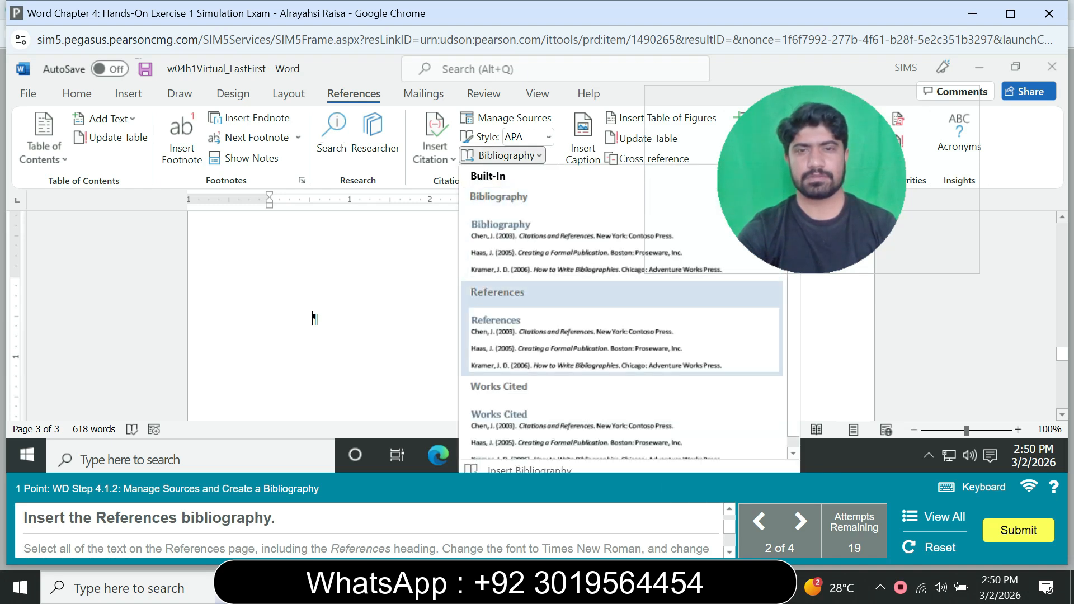
left_click(559, 330)
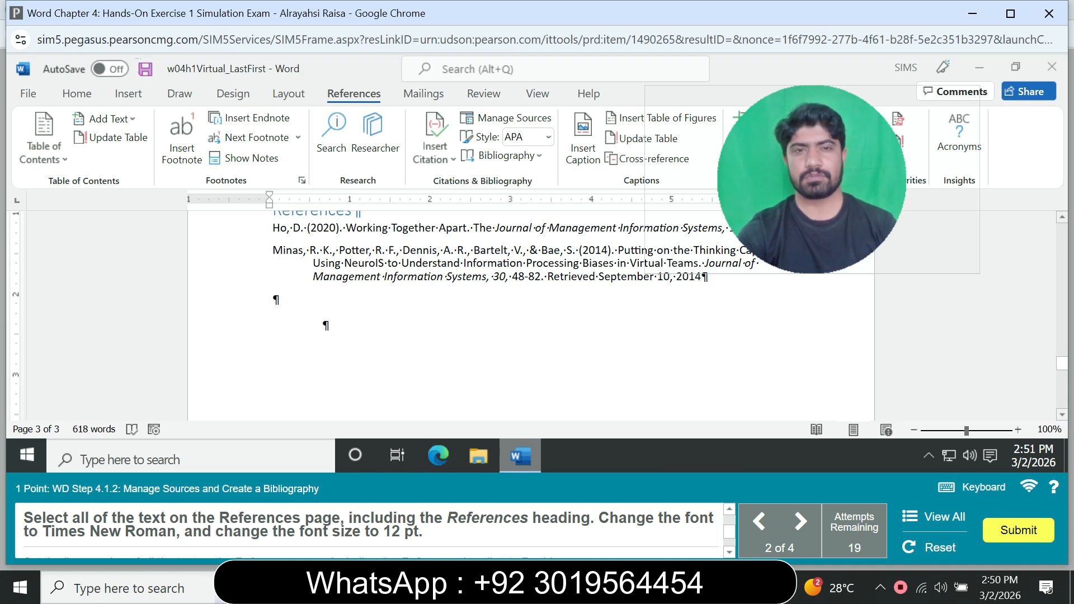
Select all text on the References page, including the heading, and set it to Times New Roman, 12 pt.
scroll(531, 313, "up", 3)
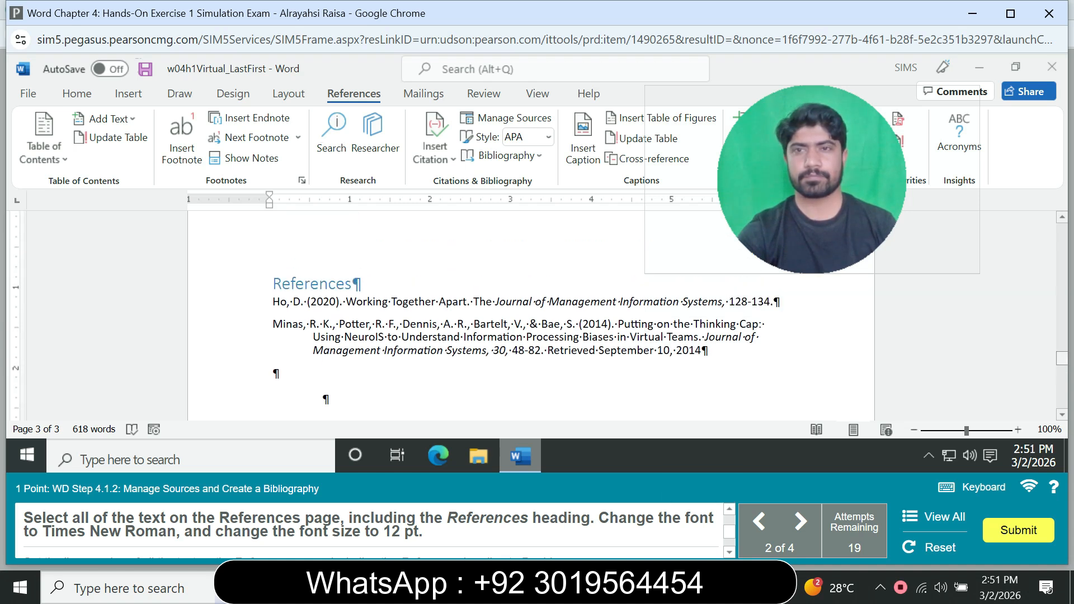
left_click(613, 346)
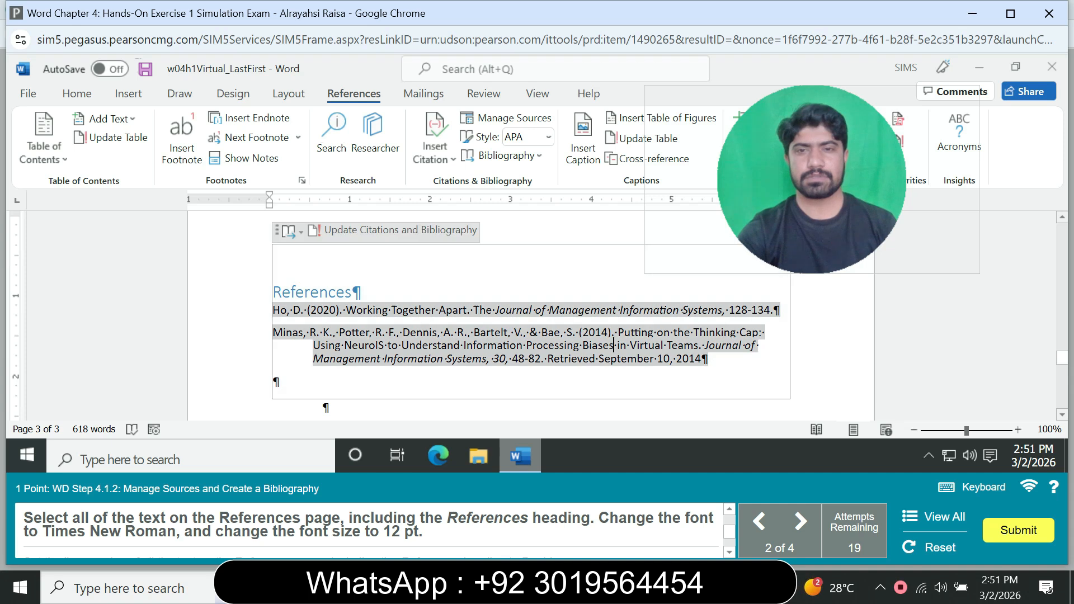
left_click_drag(708, 358, 272, 292)
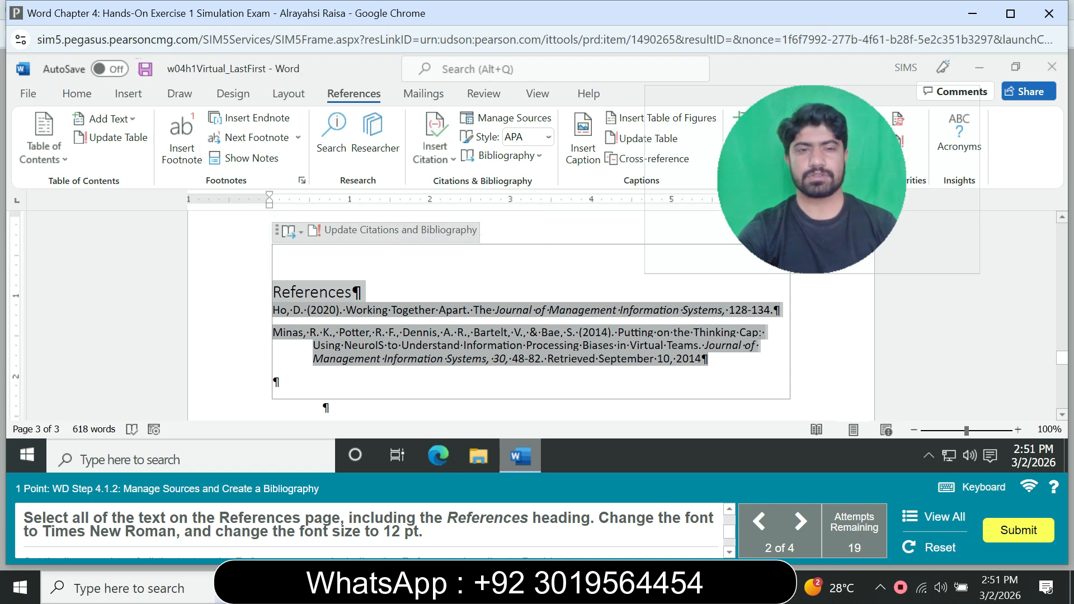
left_click(76, 93)
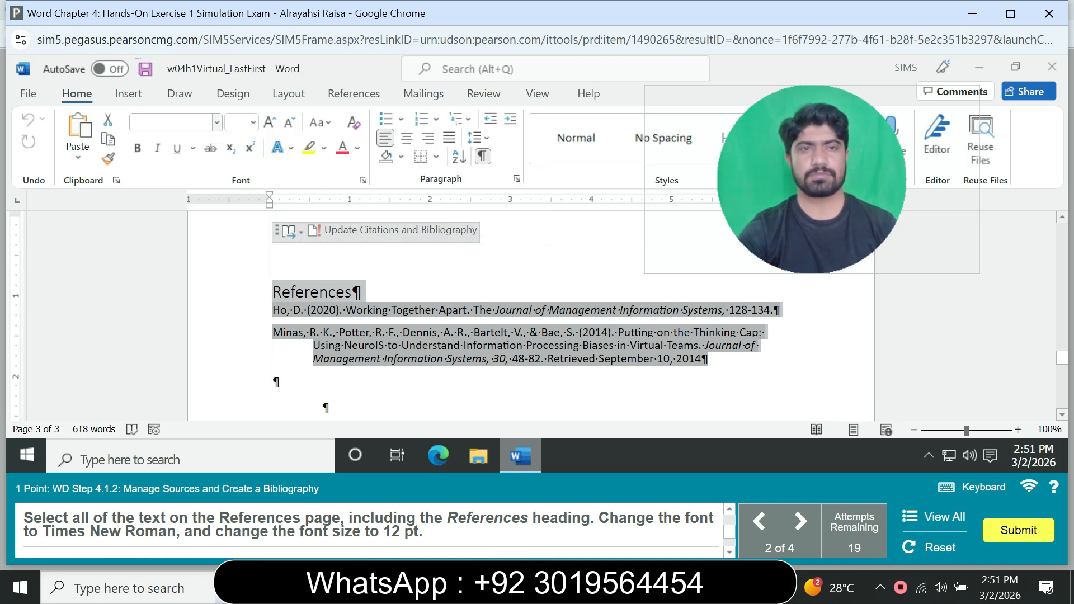
left_click(217, 123)
left_click(217, 123)
left_click(217, 122)
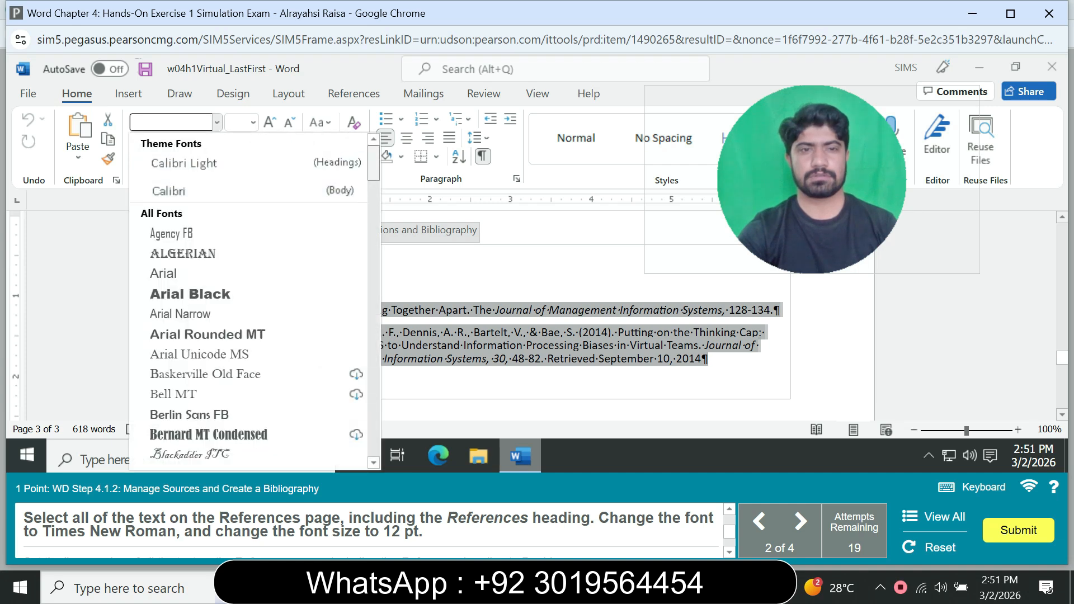
scroll(252, 302, "down", 15)
scroll(252, 302, "down", 20)
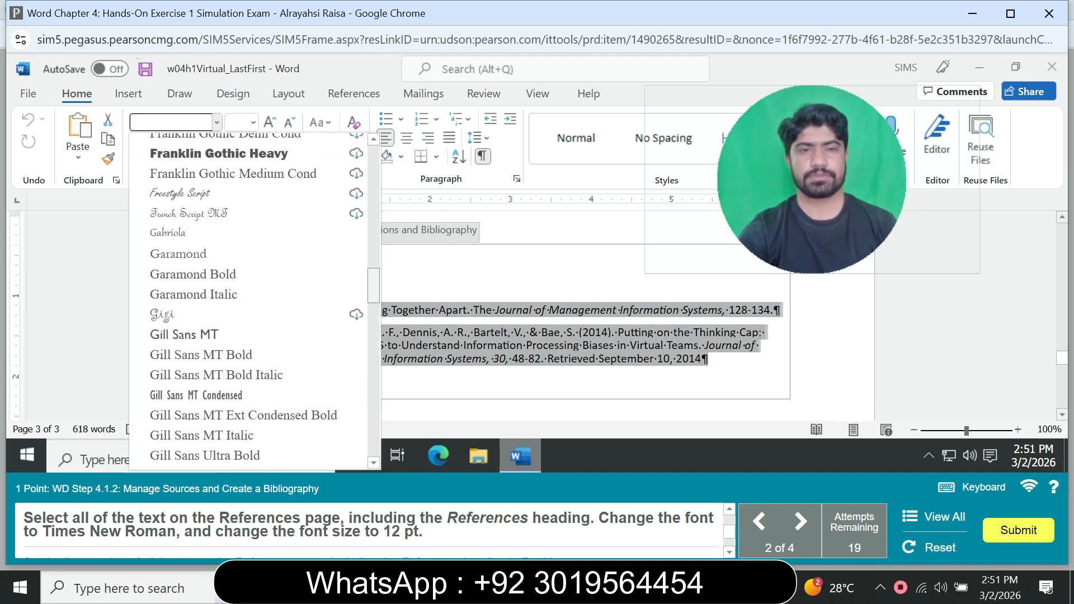
scroll(252, 302, "down", 15)
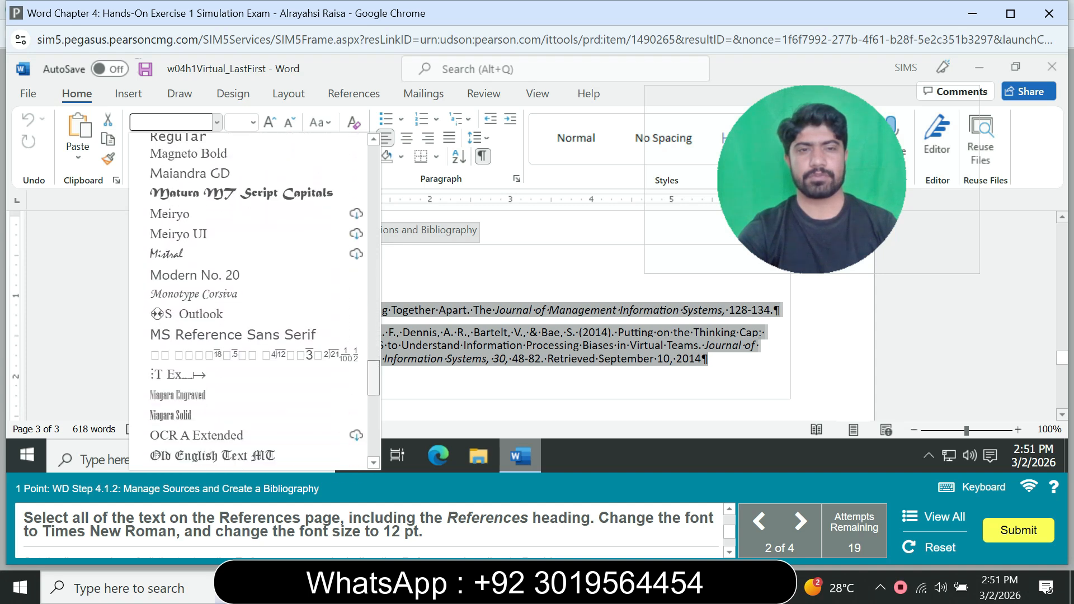
scroll(223, 330, "down", 2)
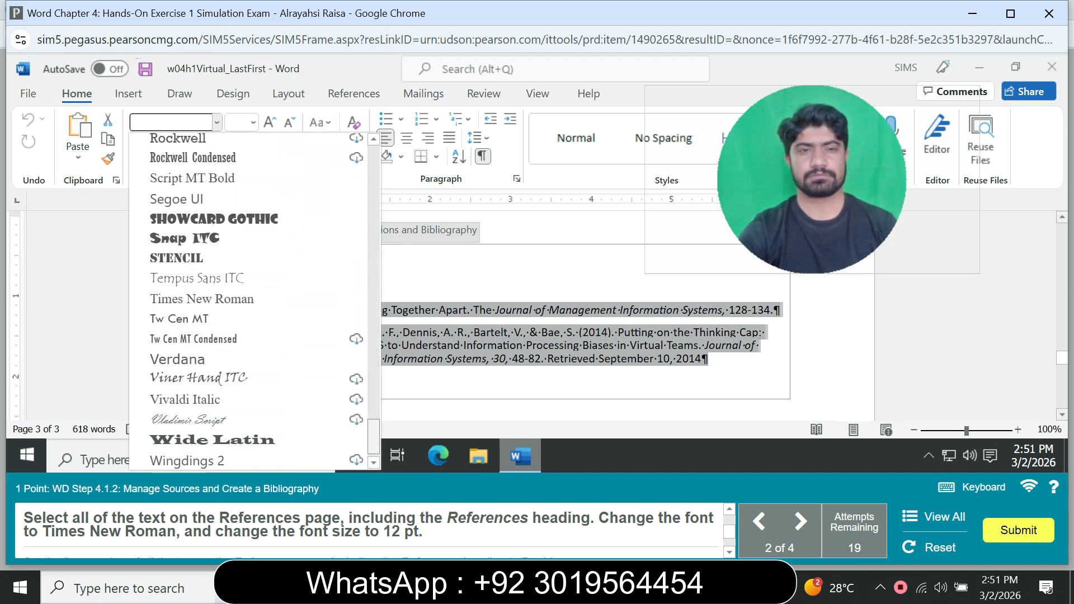
left_click(201, 310)
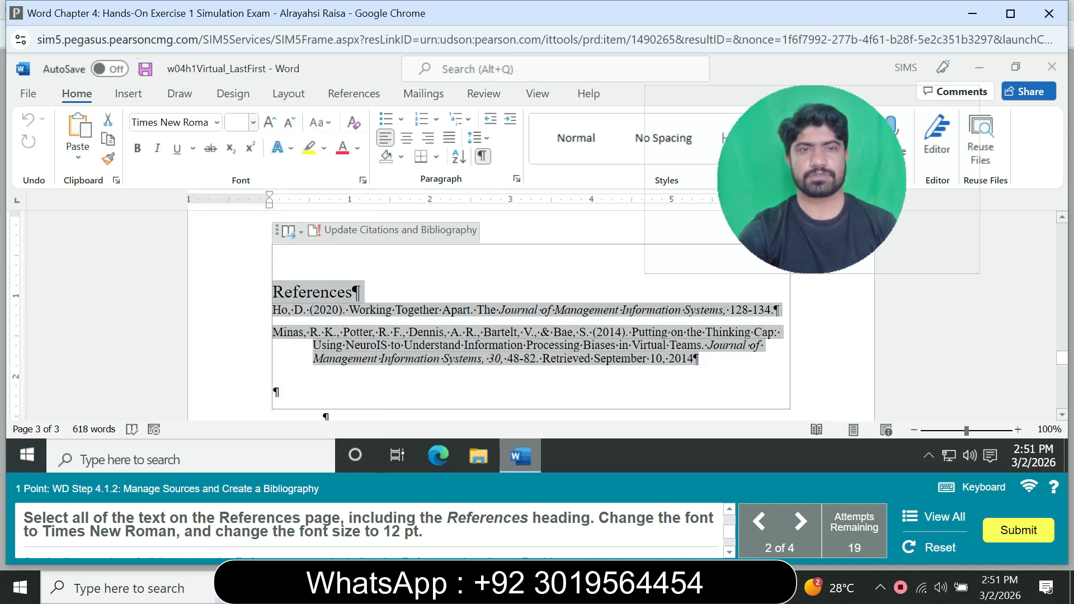
left_click(254, 122)
left_click(237, 221)
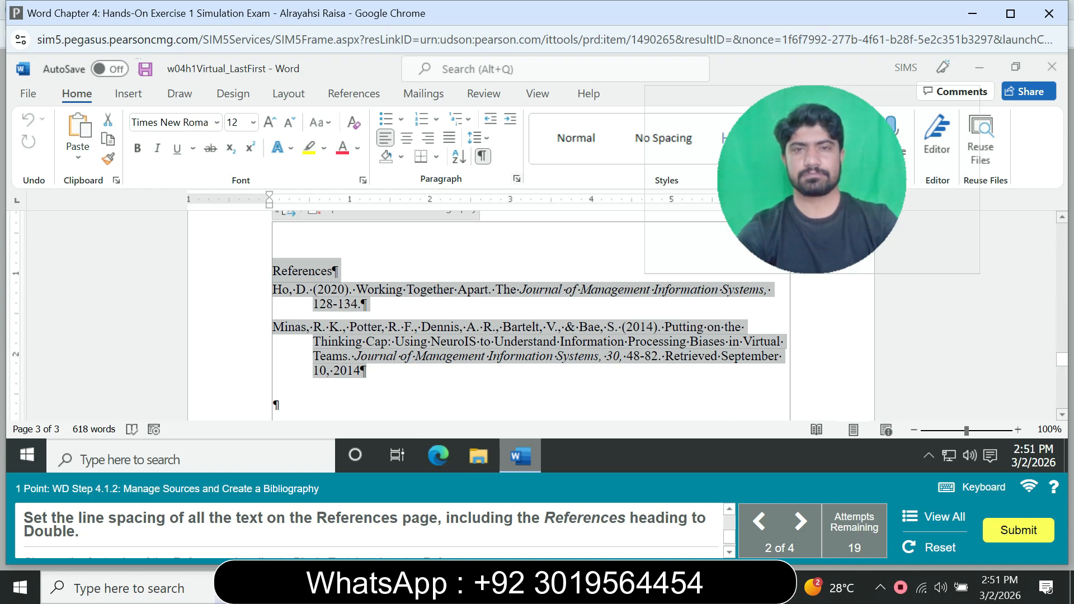
Set the line spacing of the selected References page text to Double.
left_click(517, 179)
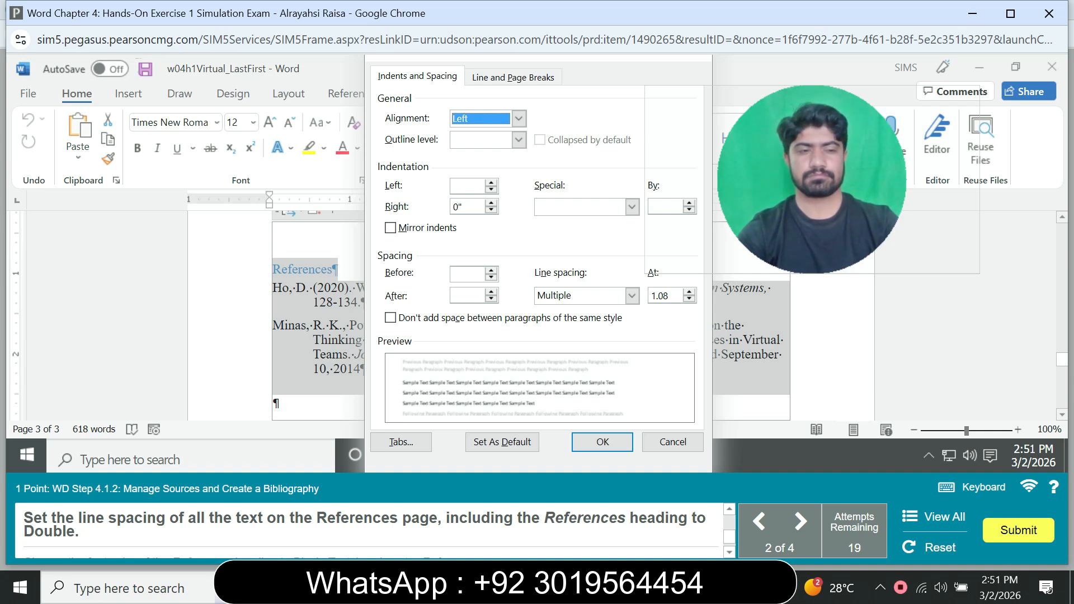
left_click(632, 296)
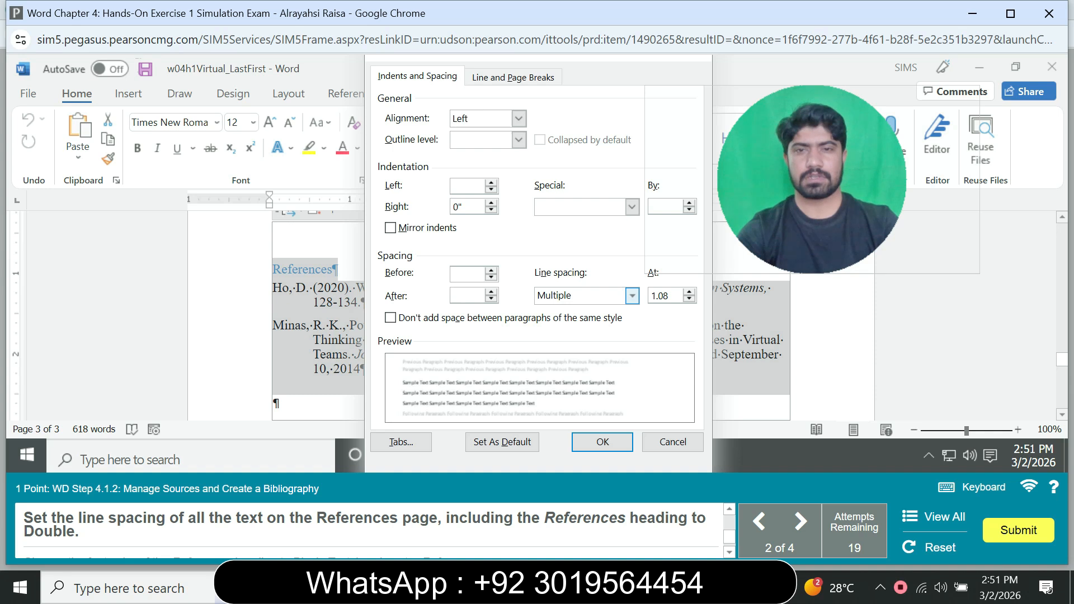
left_click(559, 331)
left_click(602, 441)
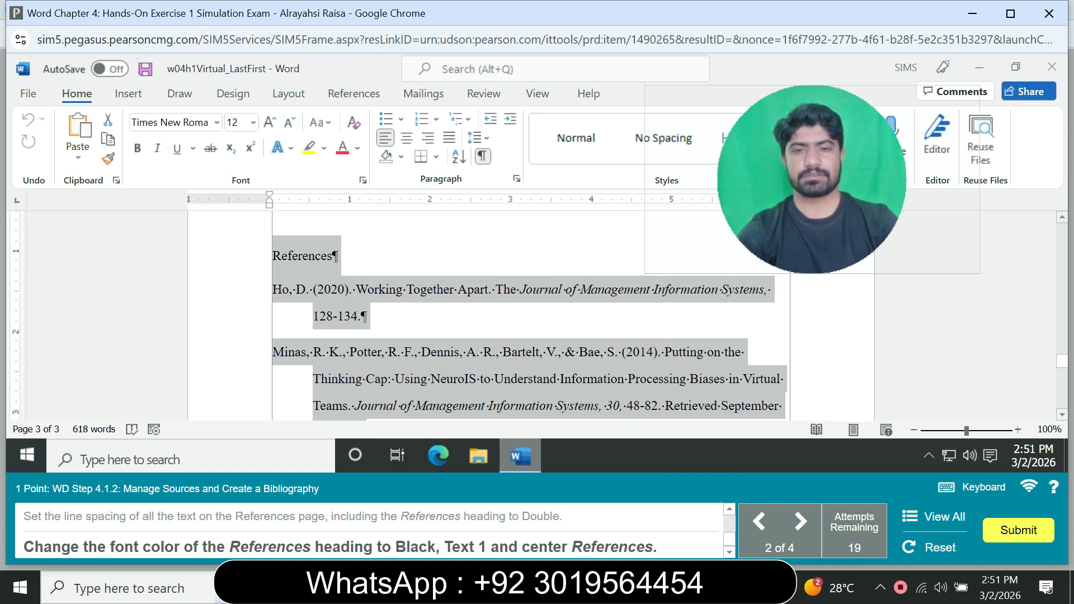
Change the References heading's font color to Black, Text 1 and center it.
left_click(335, 257)
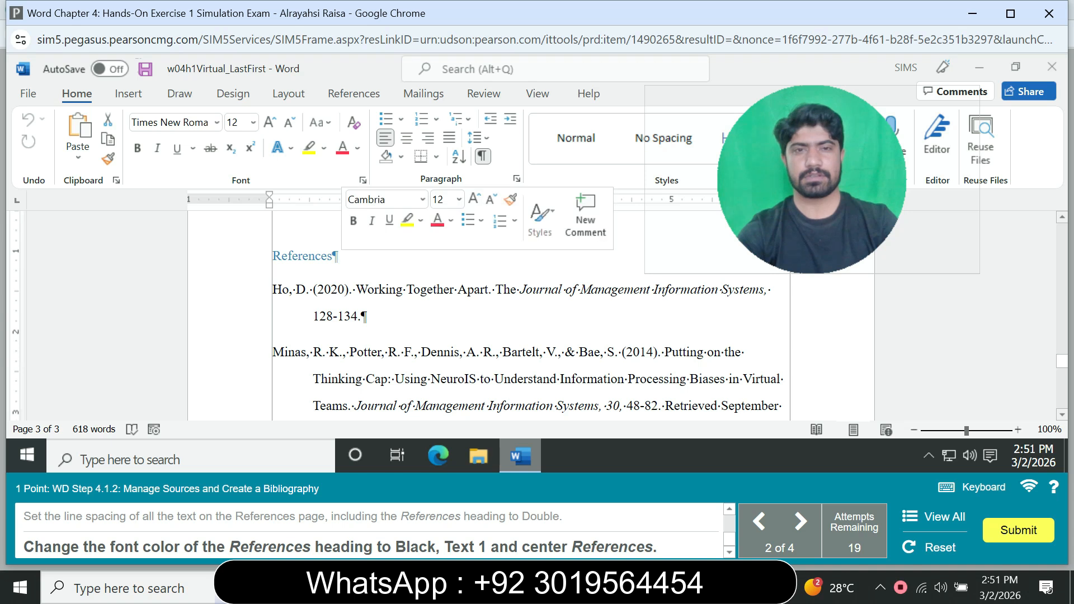
left_click_drag(337, 256, 273, 256)
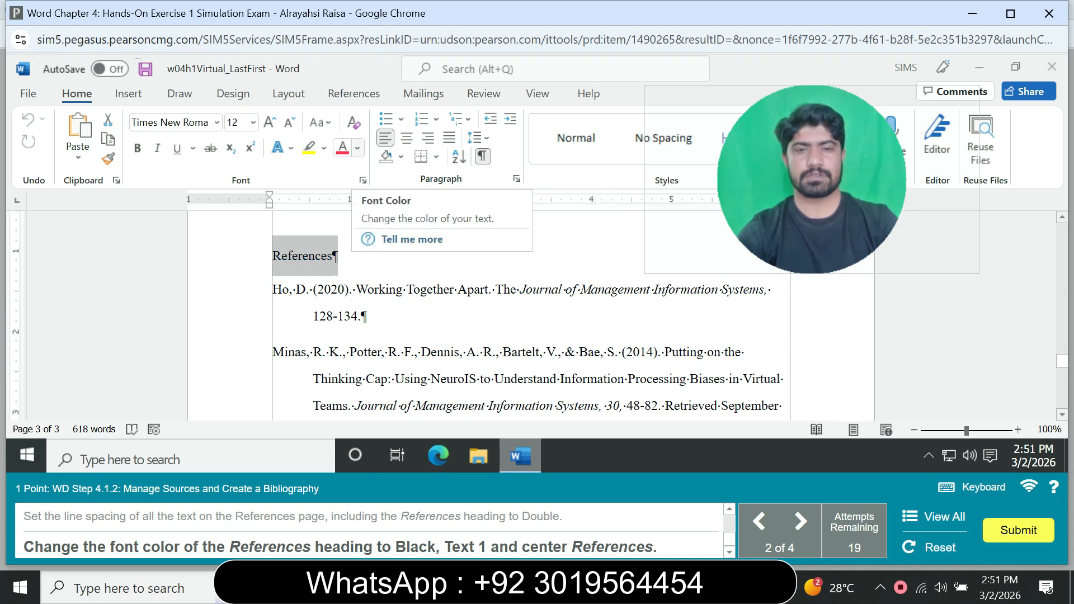
left_click(357, 148)
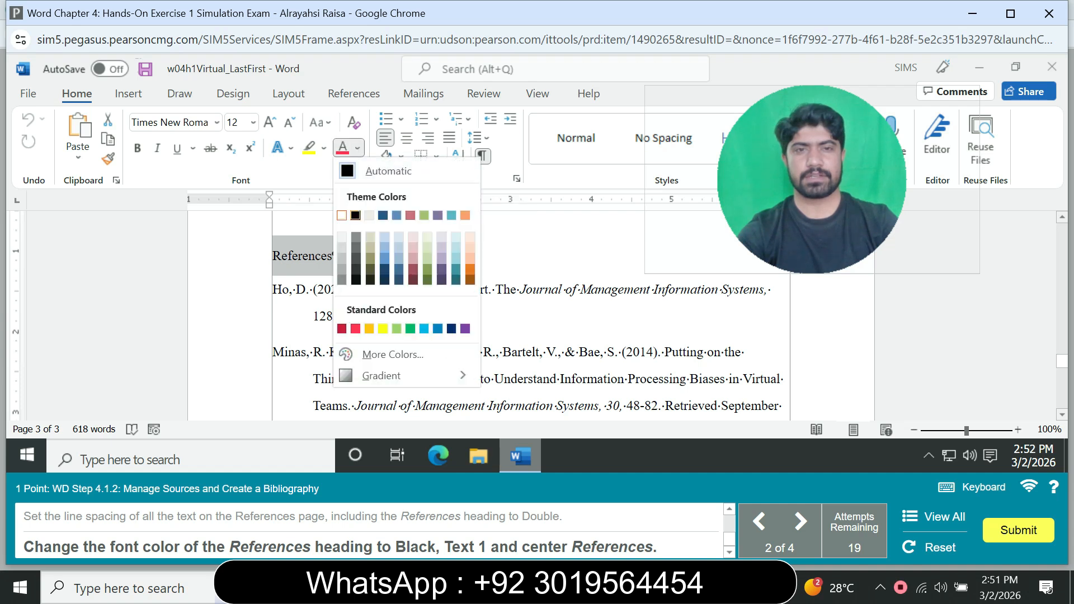
left_click(356, 215)
left_click(406, 138)
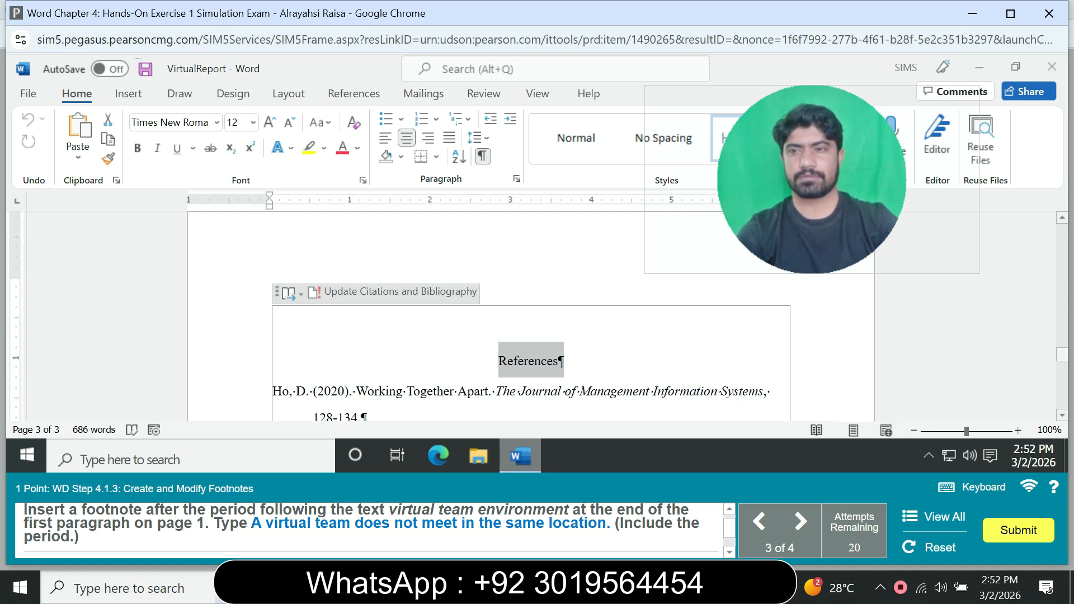
Insert a footnote right after the period ending the first paragraph on page 1.
scroll(531, 313, "up", 5)
scroll(531, 313, "up", 5)
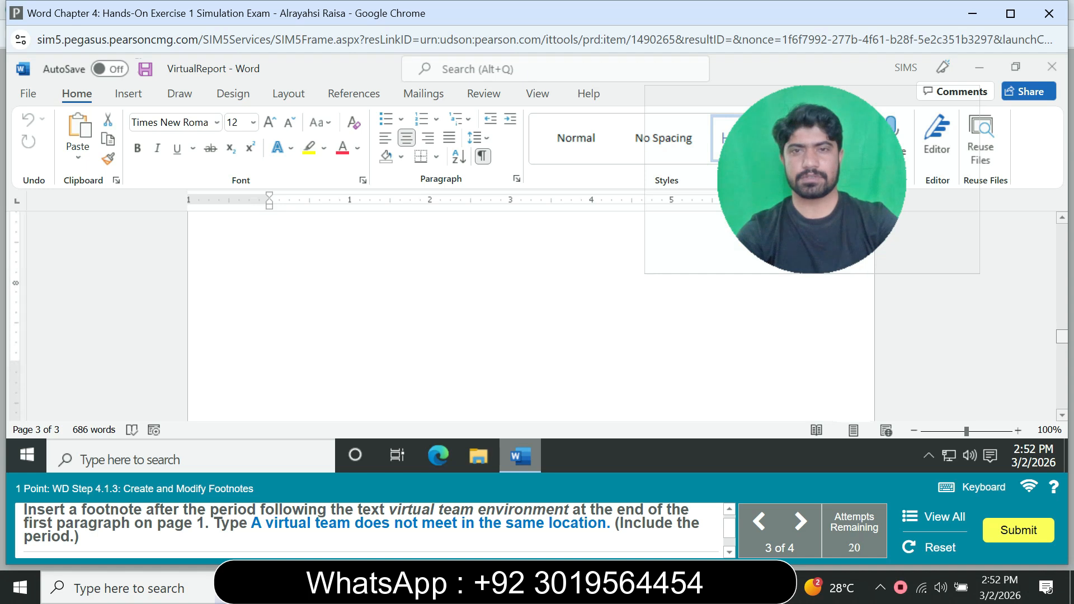
scroll(532, 313, "up", 1)
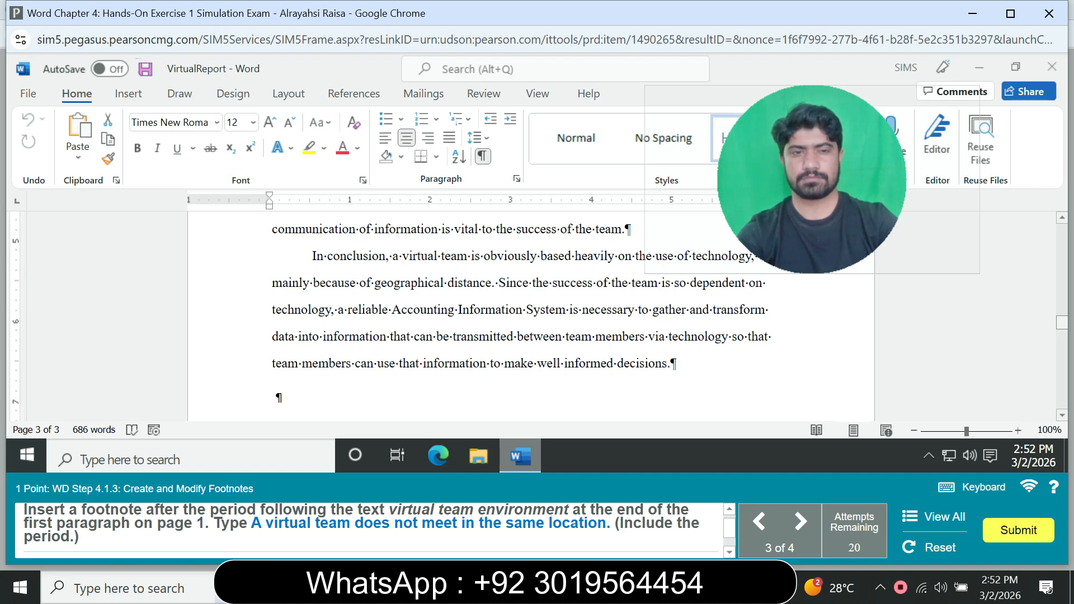
scroll(531, 314, "up", 20)
scroll(532, 313, "down", 3)
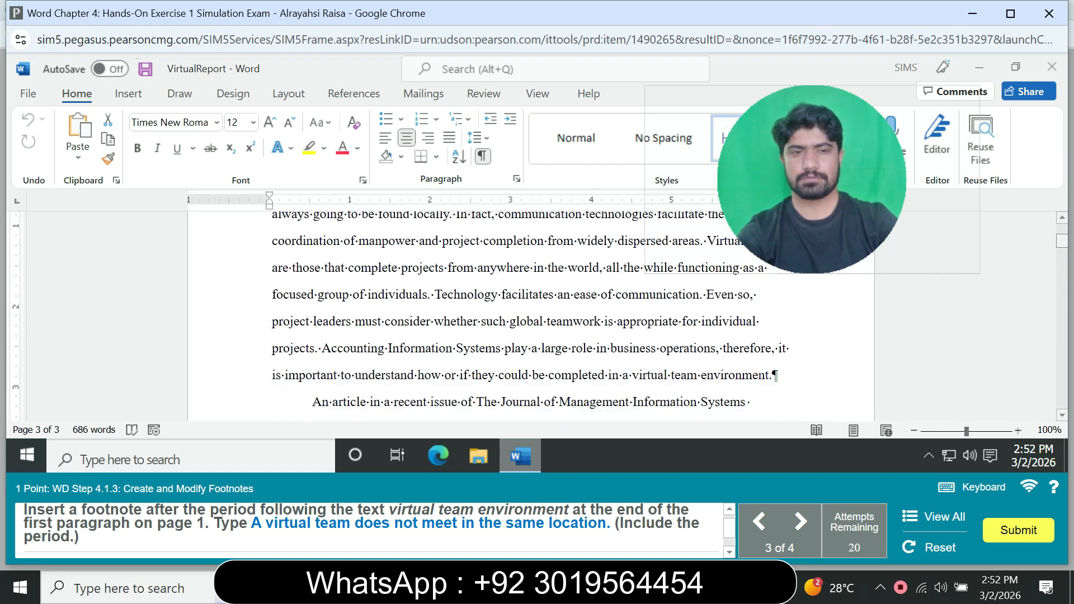
scroll(532, 314, "up", 3)
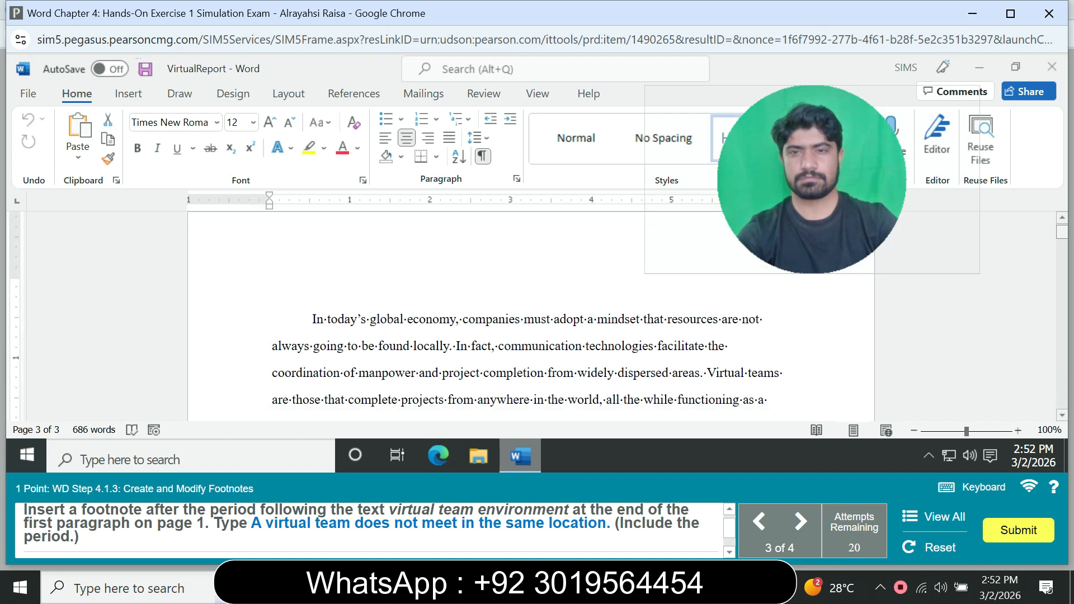
scroll(395, 316, "down", 1)
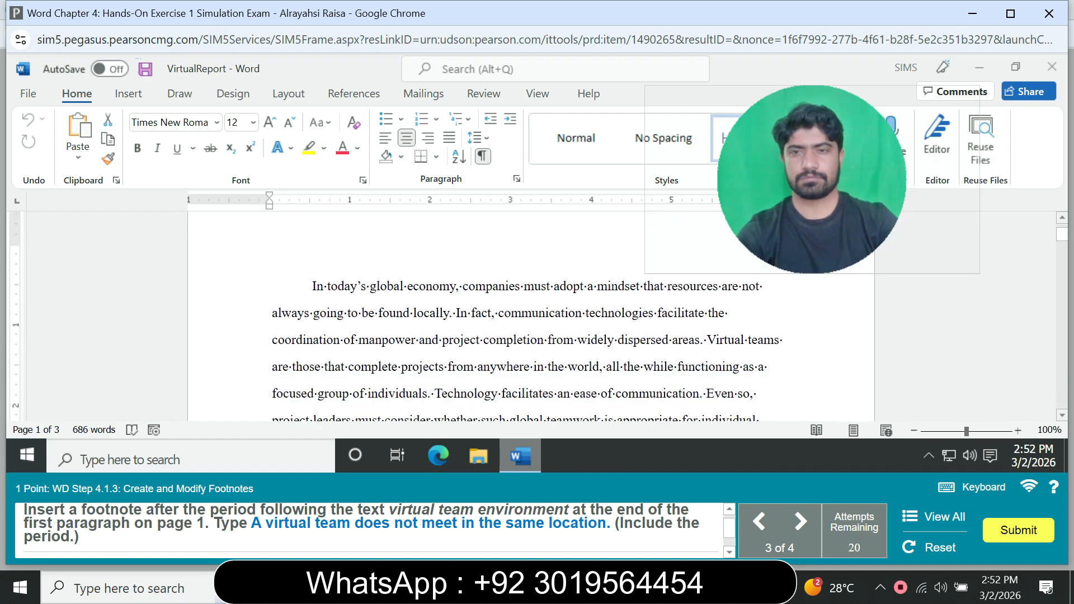
left_click(782, 340)
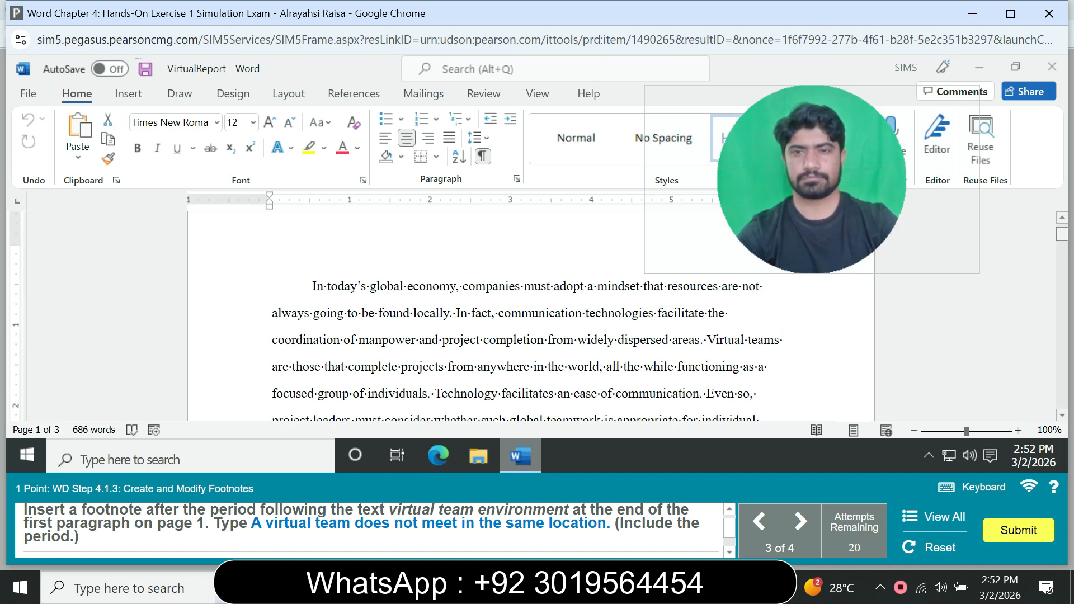
scroll(531, 330, "down", 1)
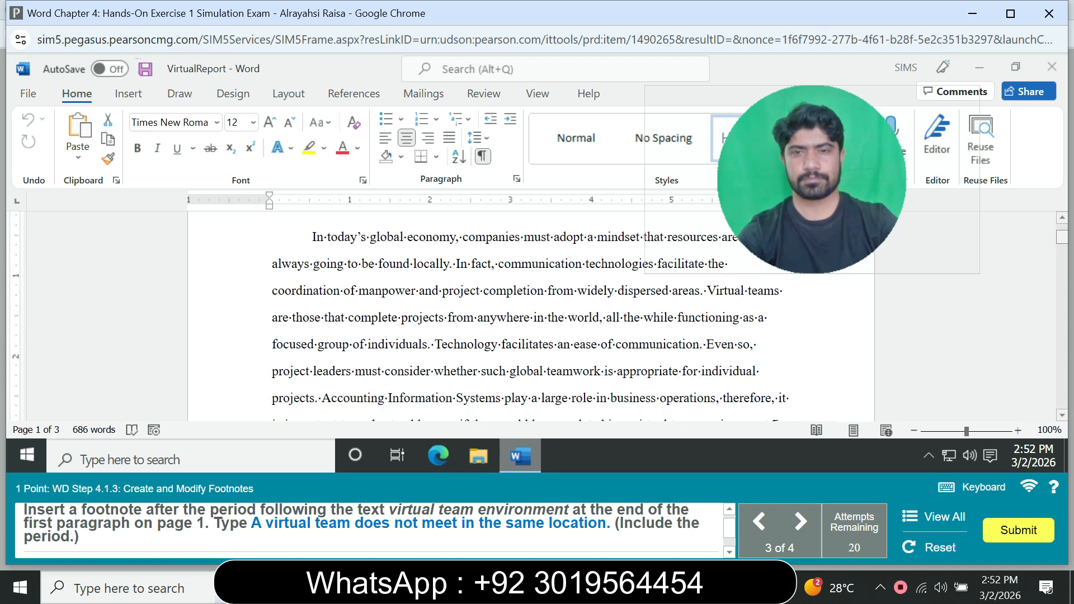
scroll(530, 316, "down", 1)
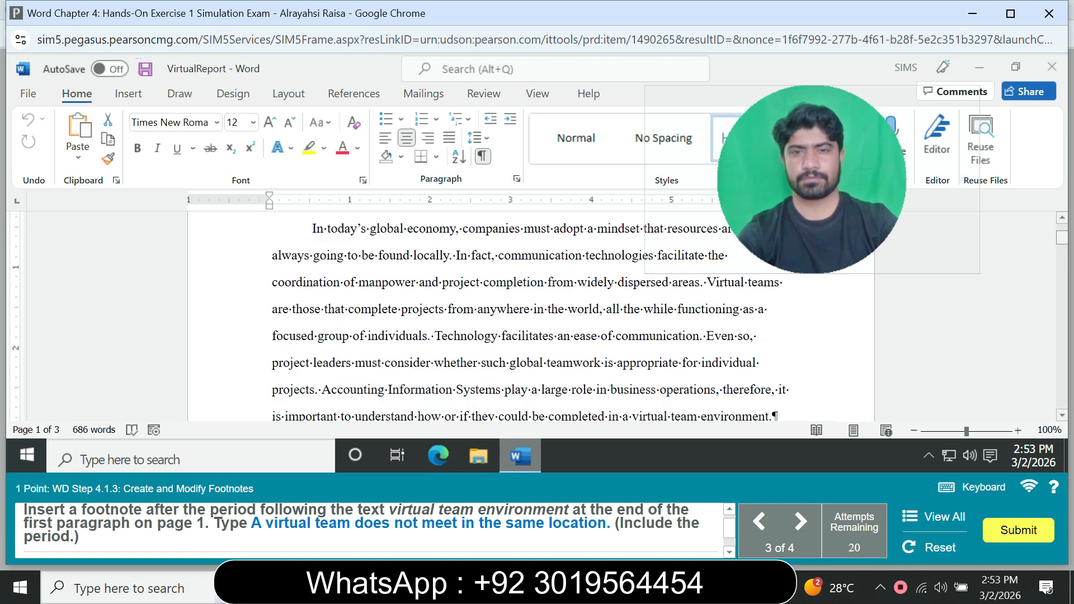
scroll(531, 316, "down", 1)
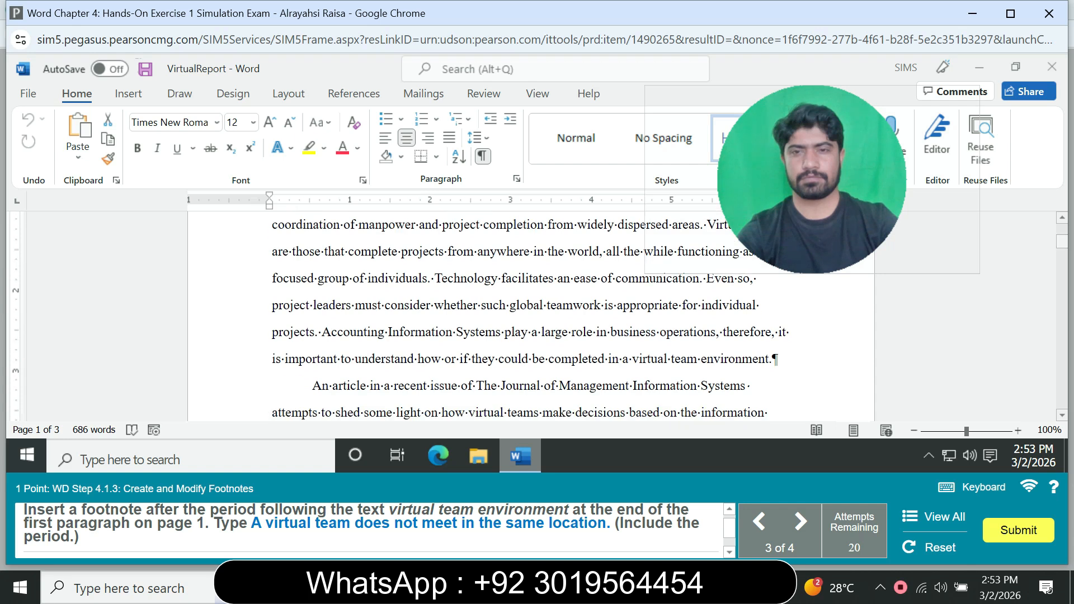
left_click(772, 359)
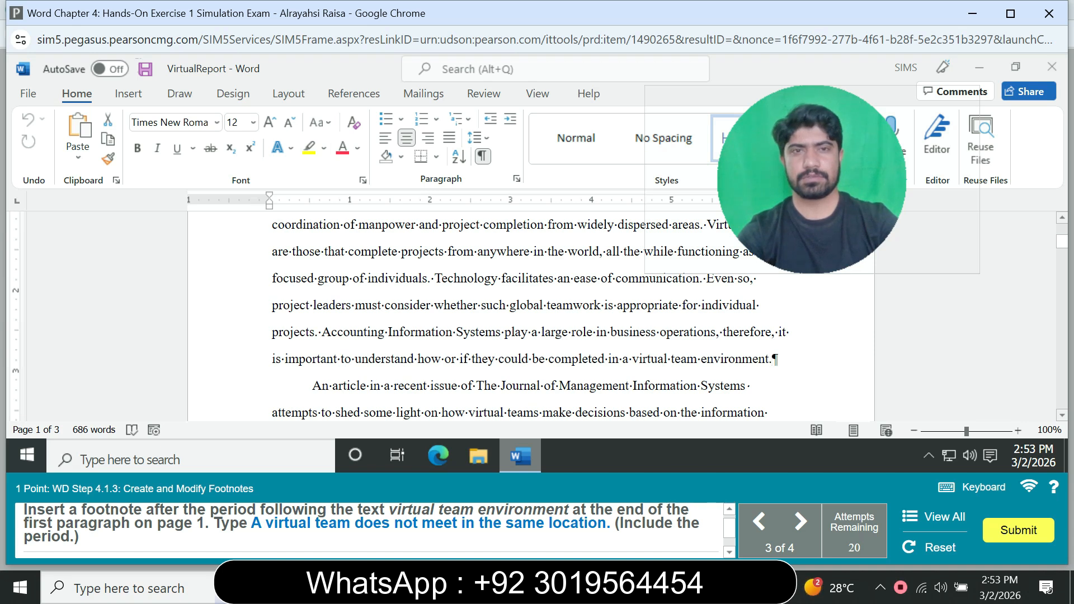
left_click(354, 94)
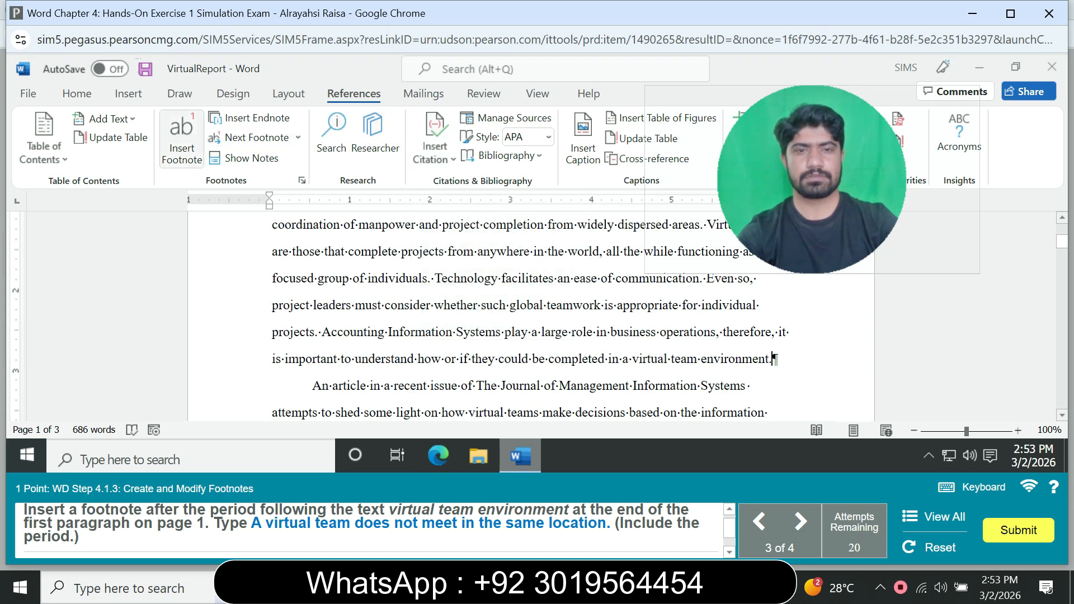
left_click(181, 140)
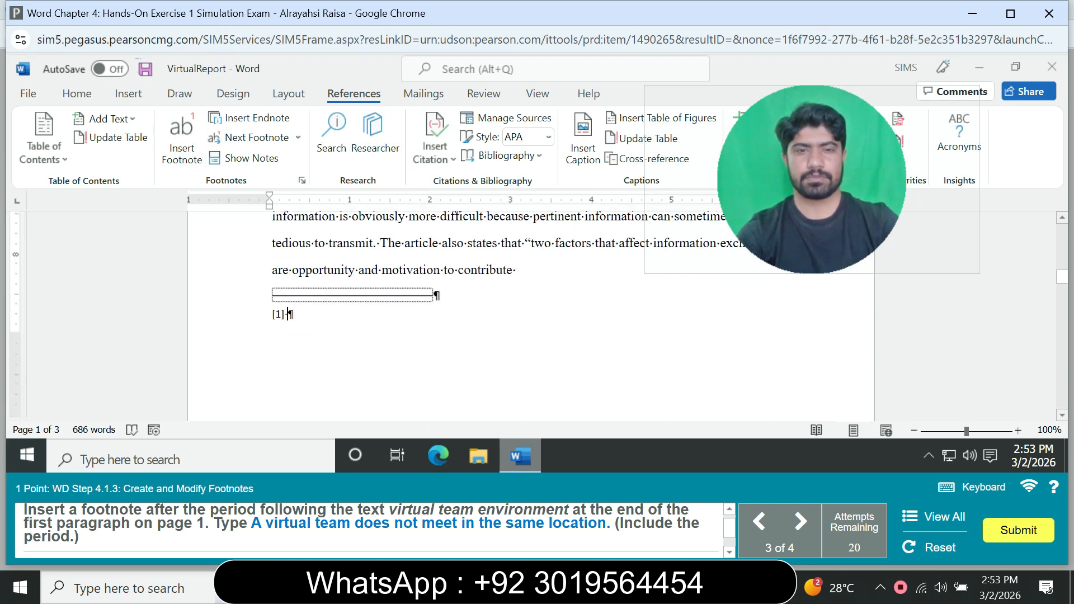
Enter the footnote text "A virtual team does not meet in the same location.".
type("A")
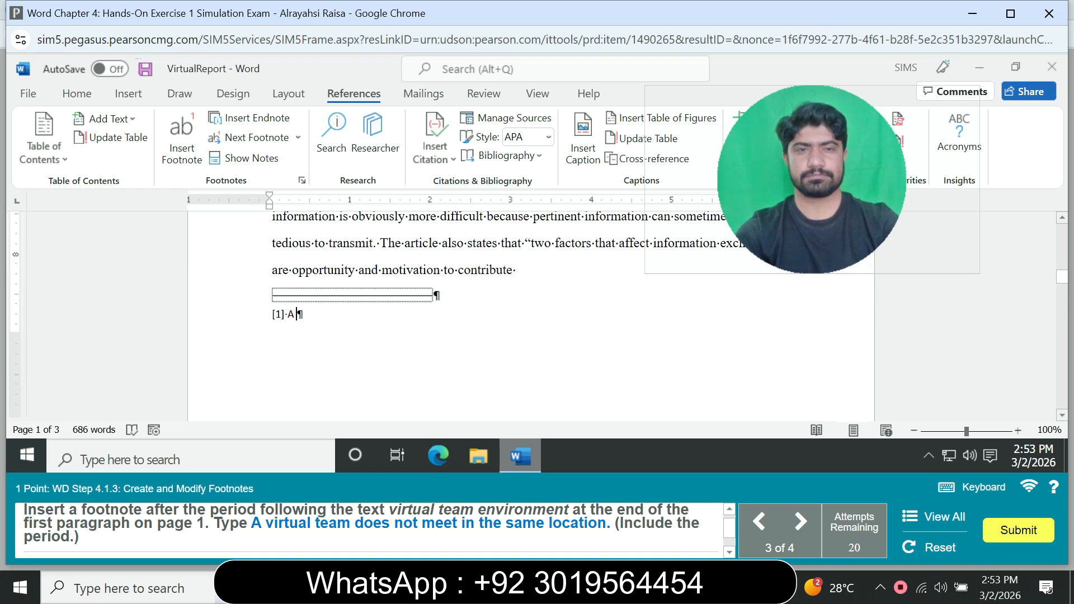
type(" v")
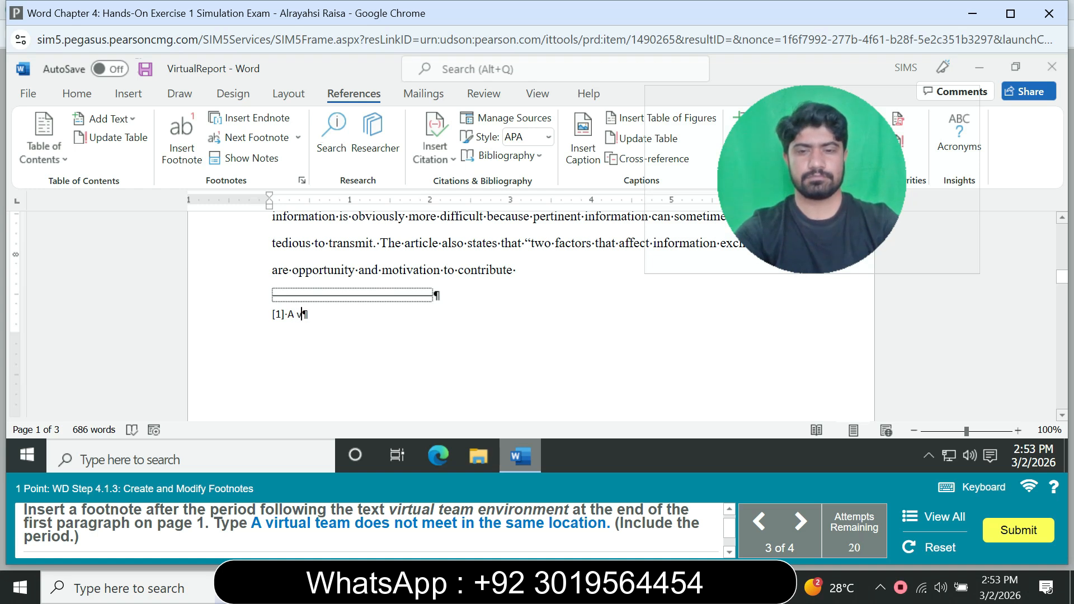
type("irt")
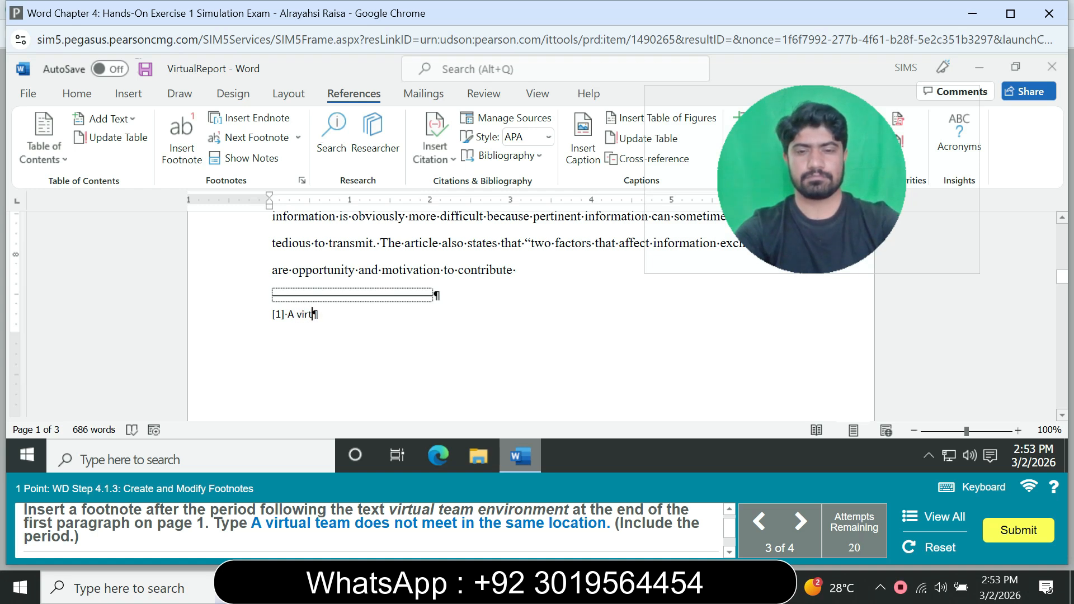
type("ual ")
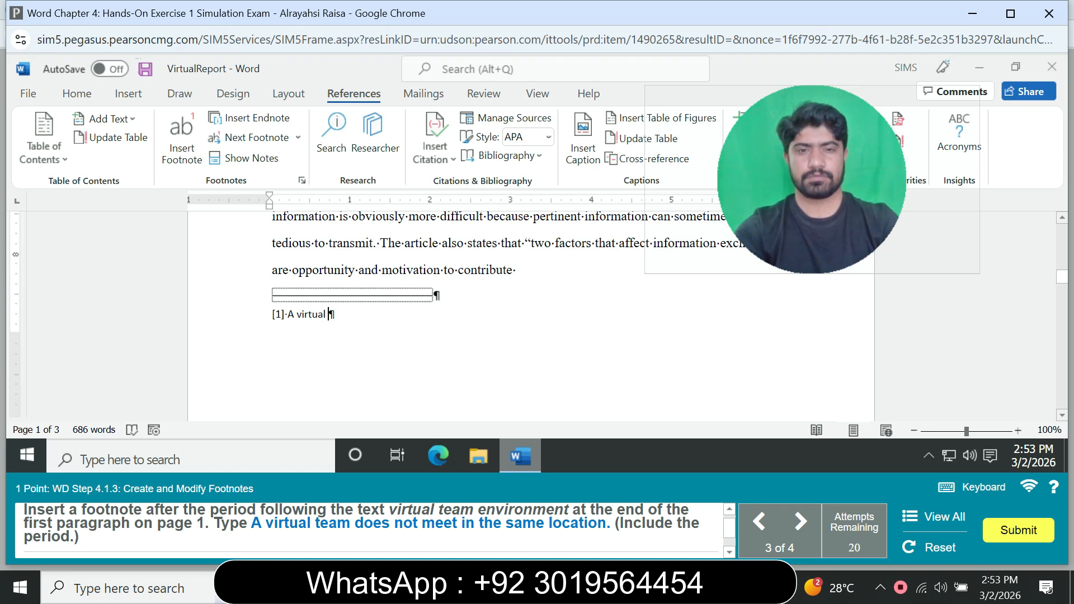
type("tea")
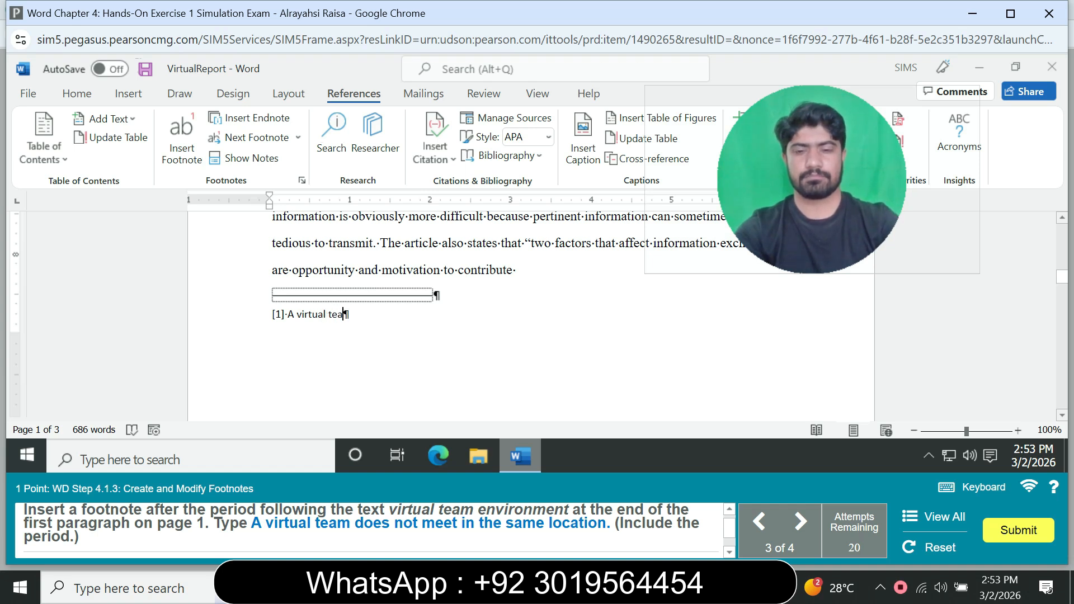
type("m d")
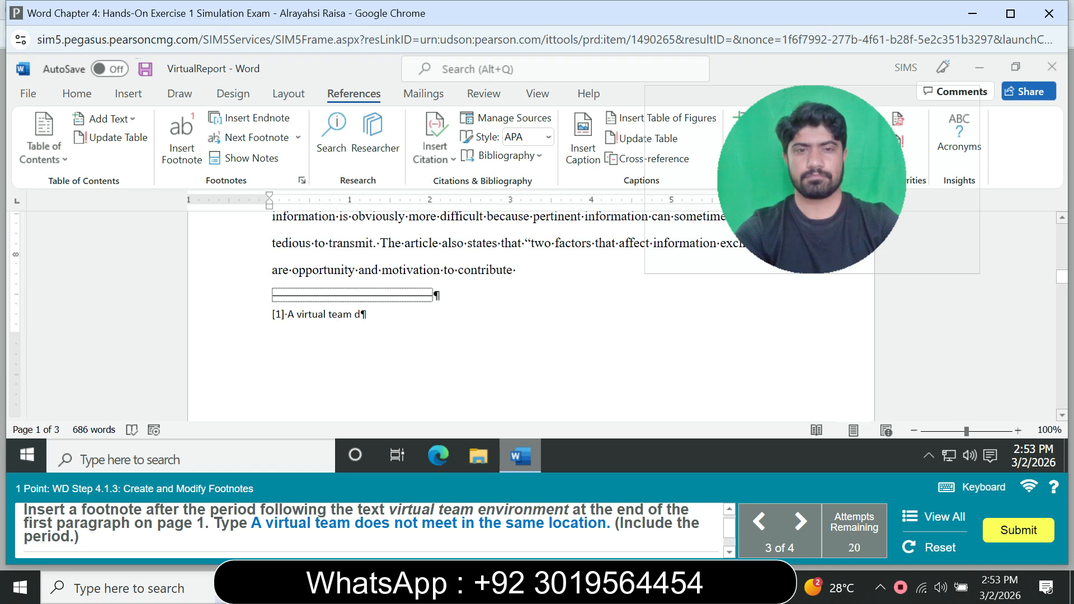
type("oes no")
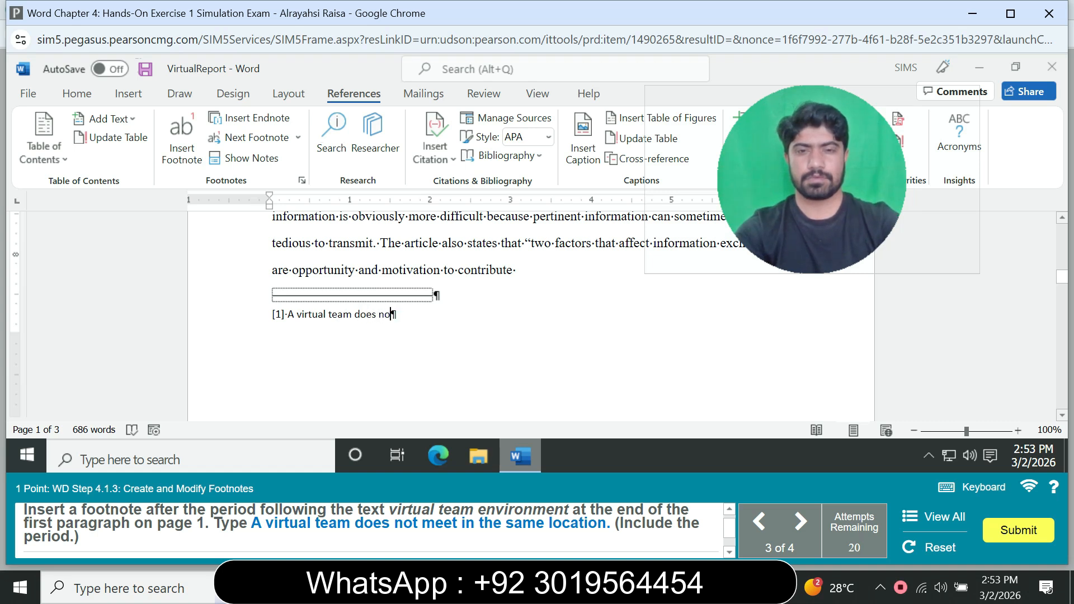
type("t meet")
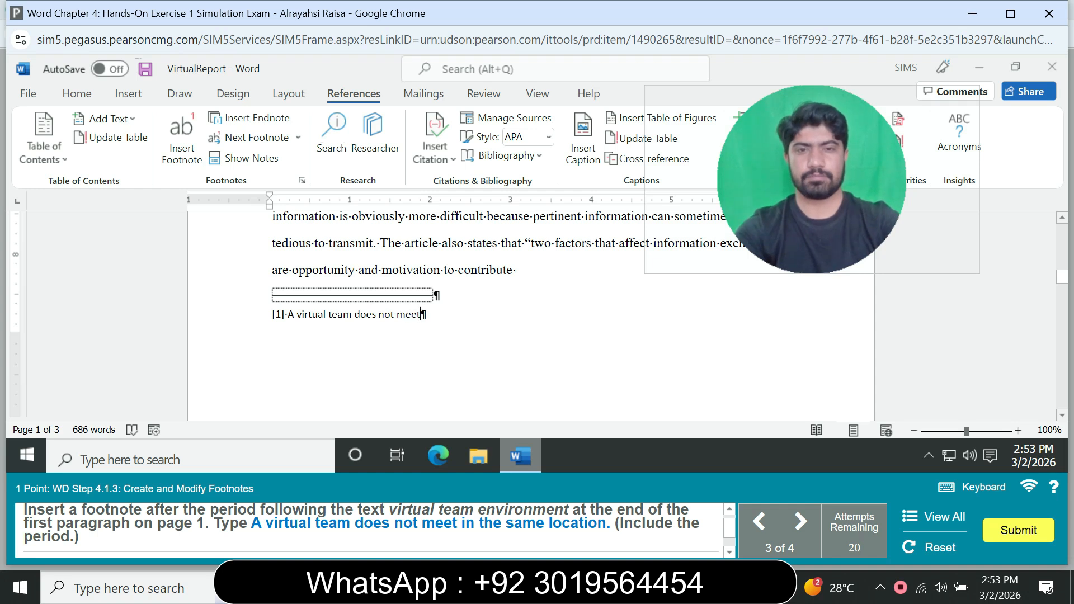
type(" in")
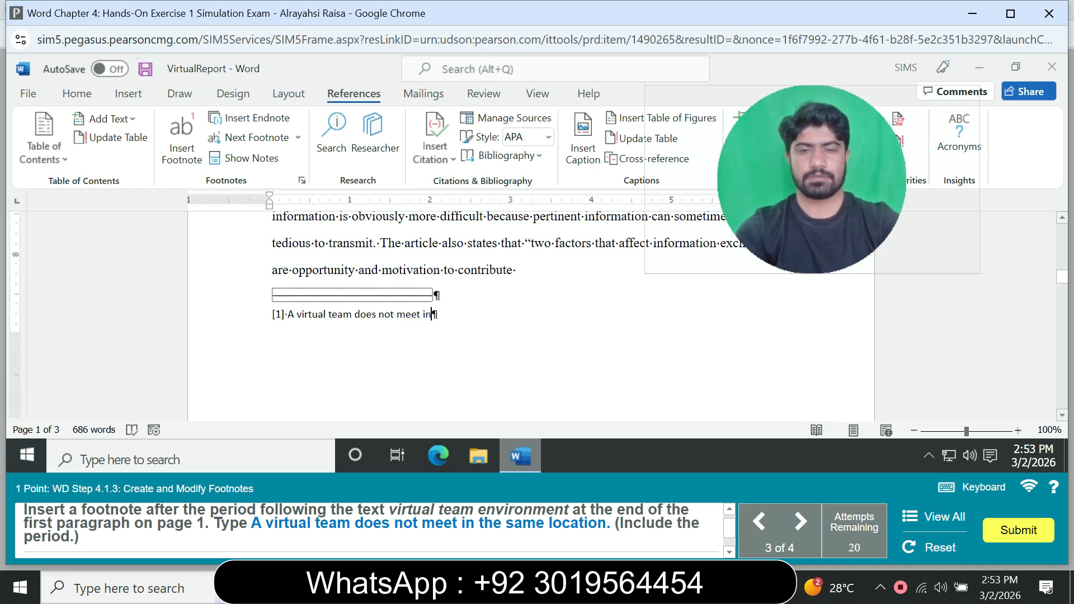
type(" the same lo")
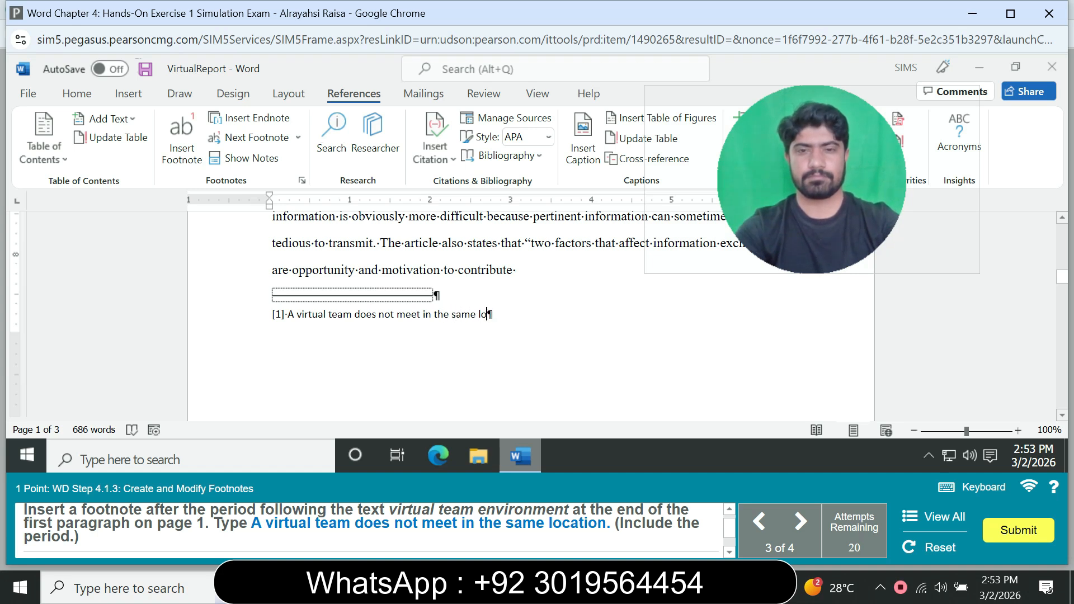
type("cat")
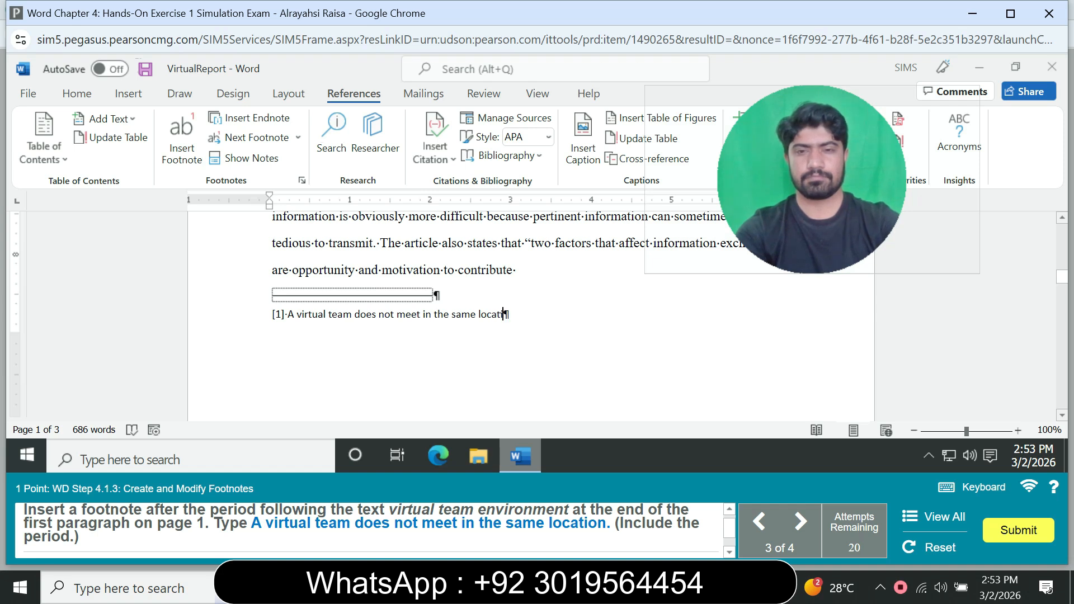
type("ion.")
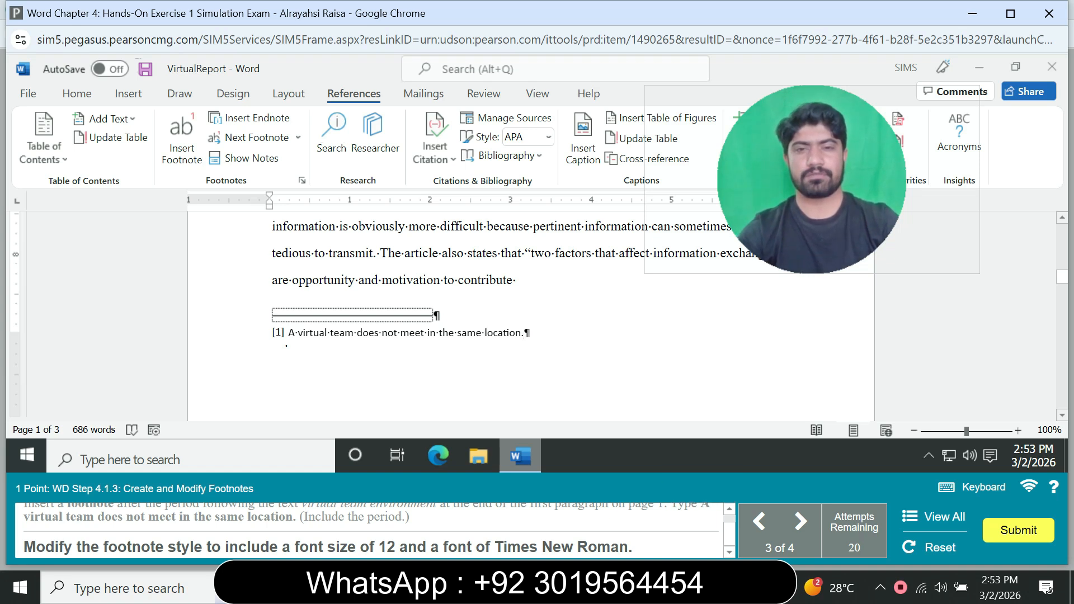
Open the Footnote Text style for modification and set its font size to 12.
right_click(351, 334)
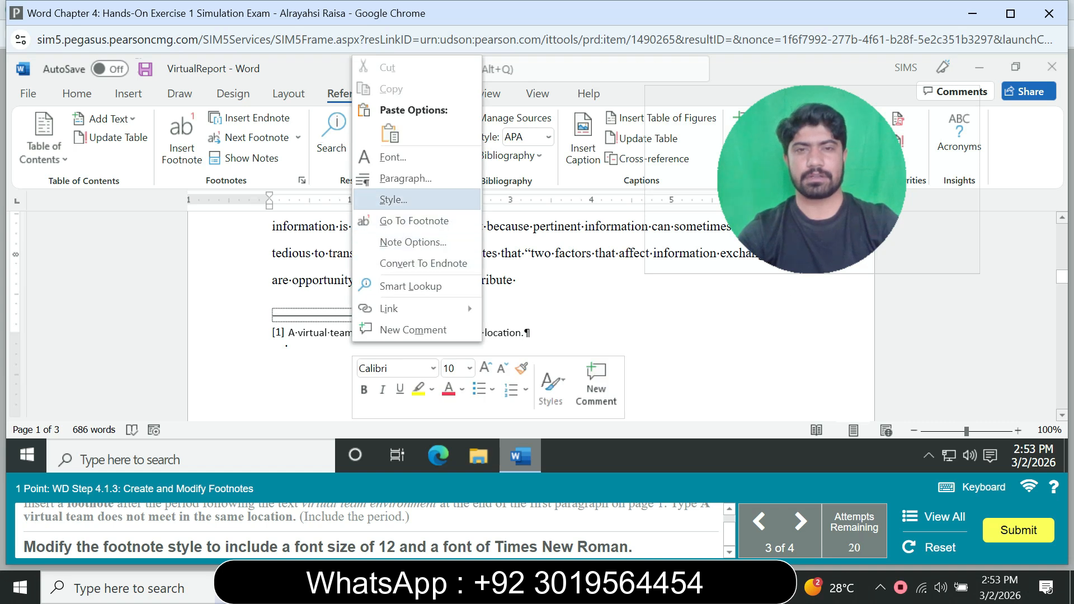
left_click(394, 199)
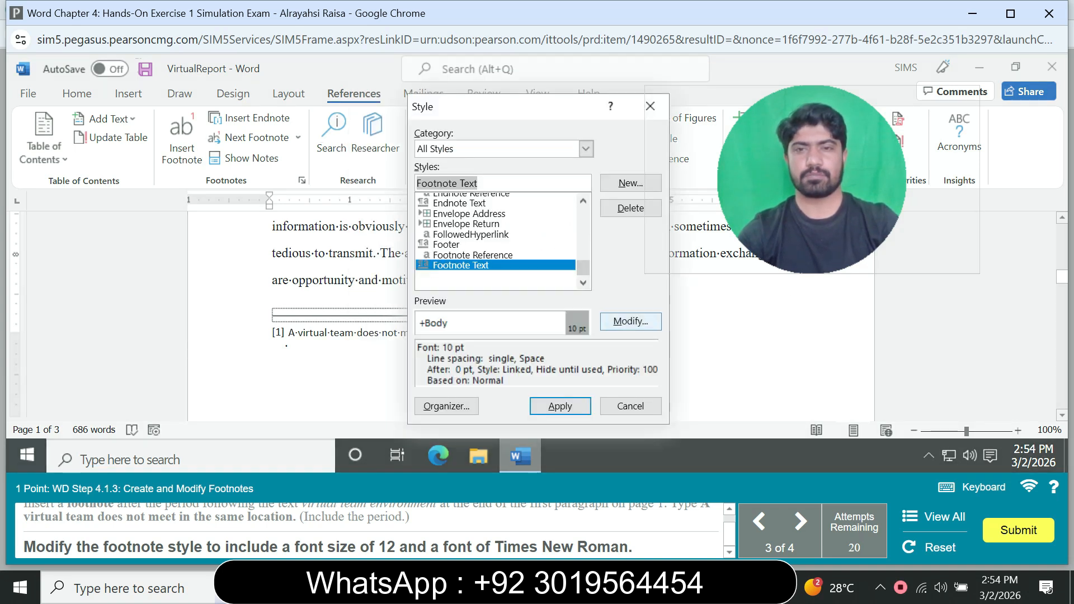
left_click(629, 318)
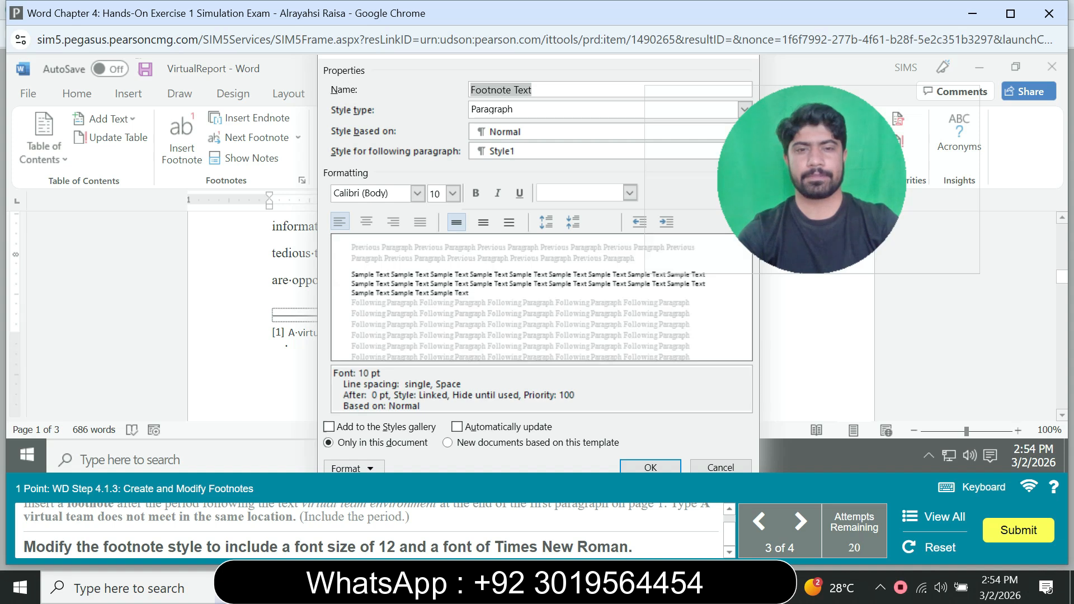
left_click(453, 194)
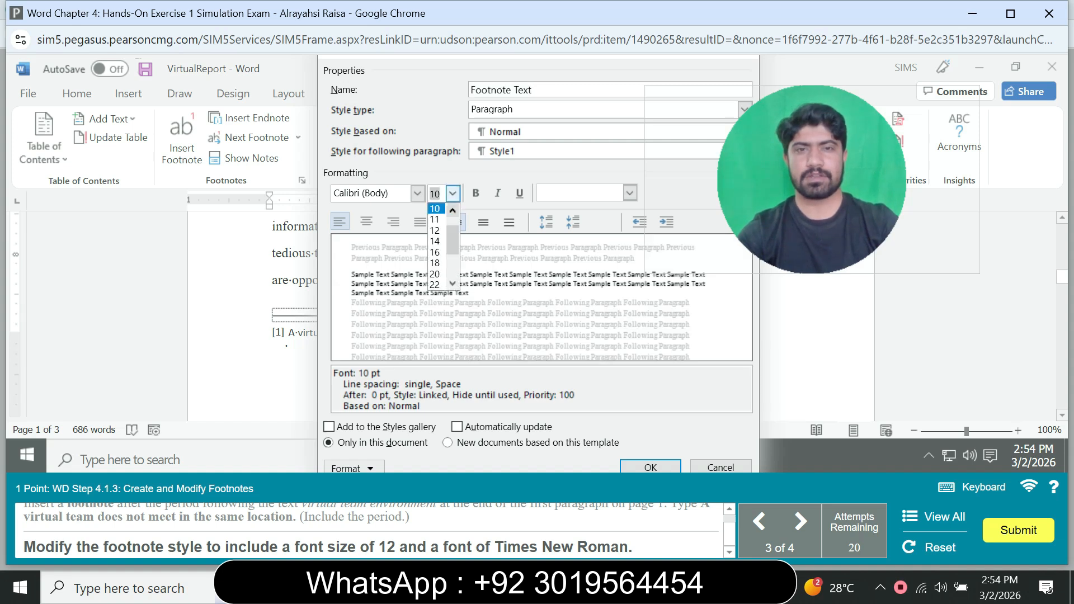
left_click(436, 252)
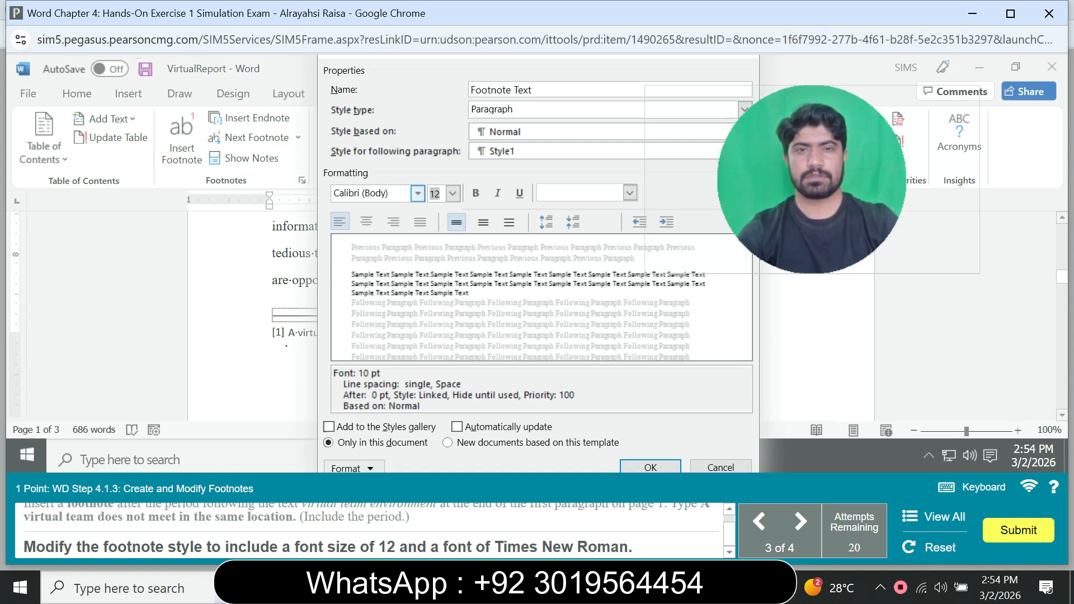
Set the Footnote Text style's font to Times New Roman and apply the modified style.
left_click(418, 193)
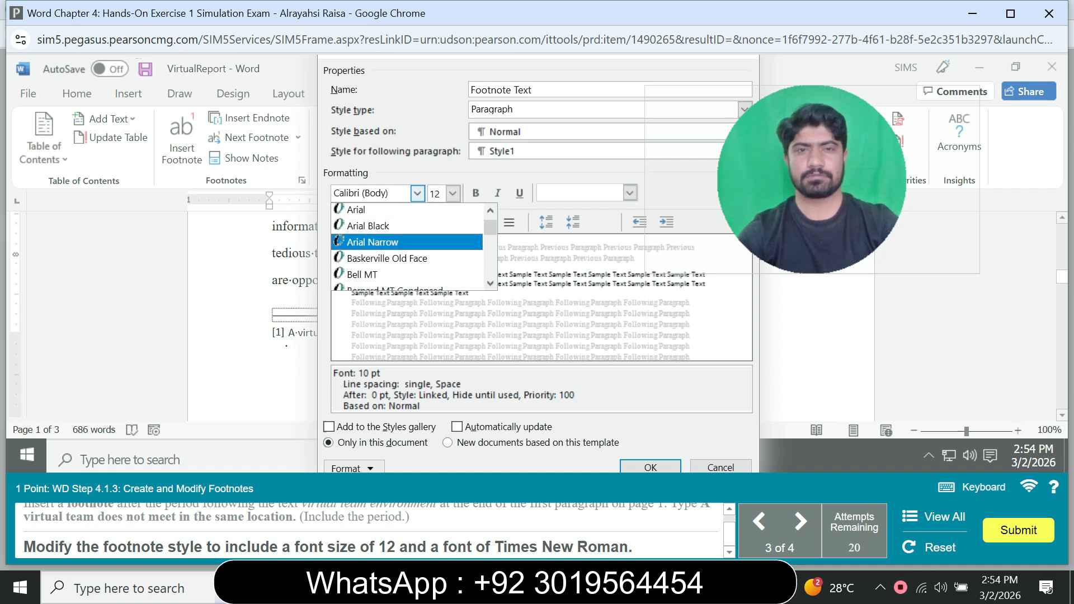
scroll(408, 246, "down", 10)
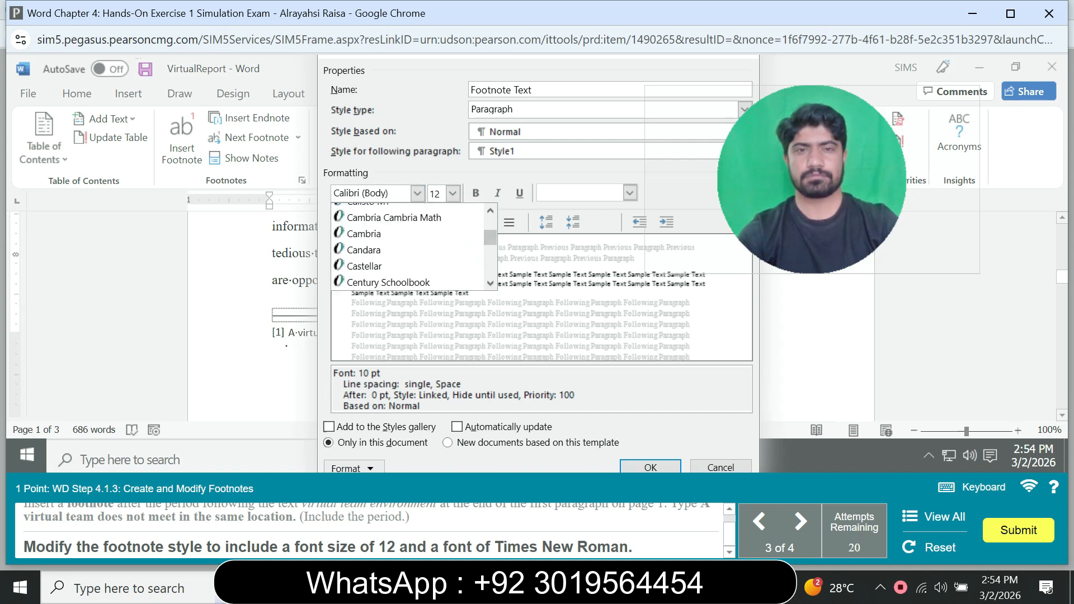
scroll(409, 246, "down", 10)
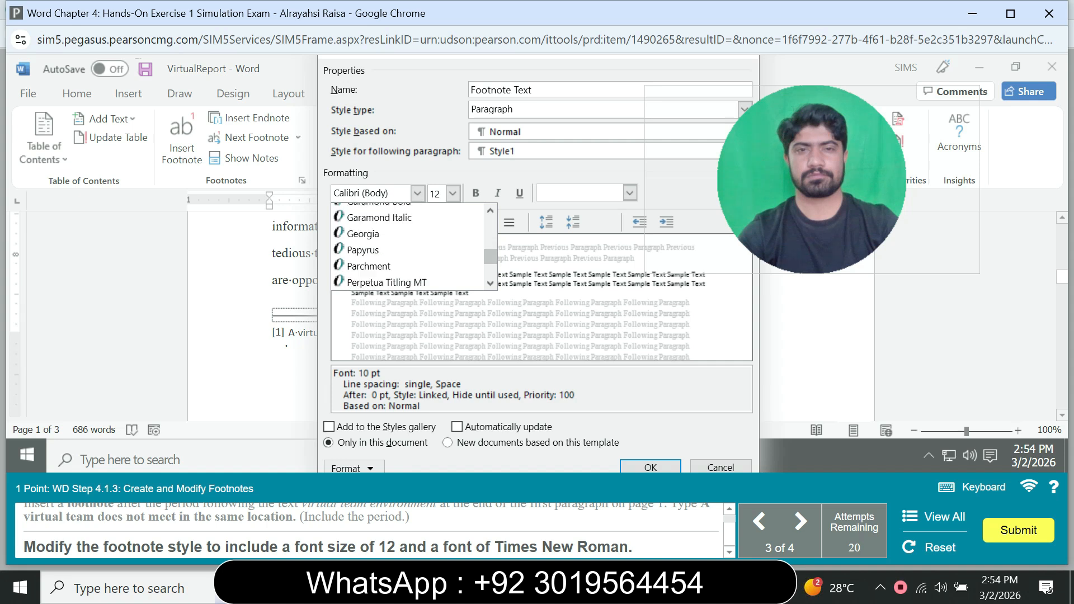
scroll(408, 246, "down", 8)
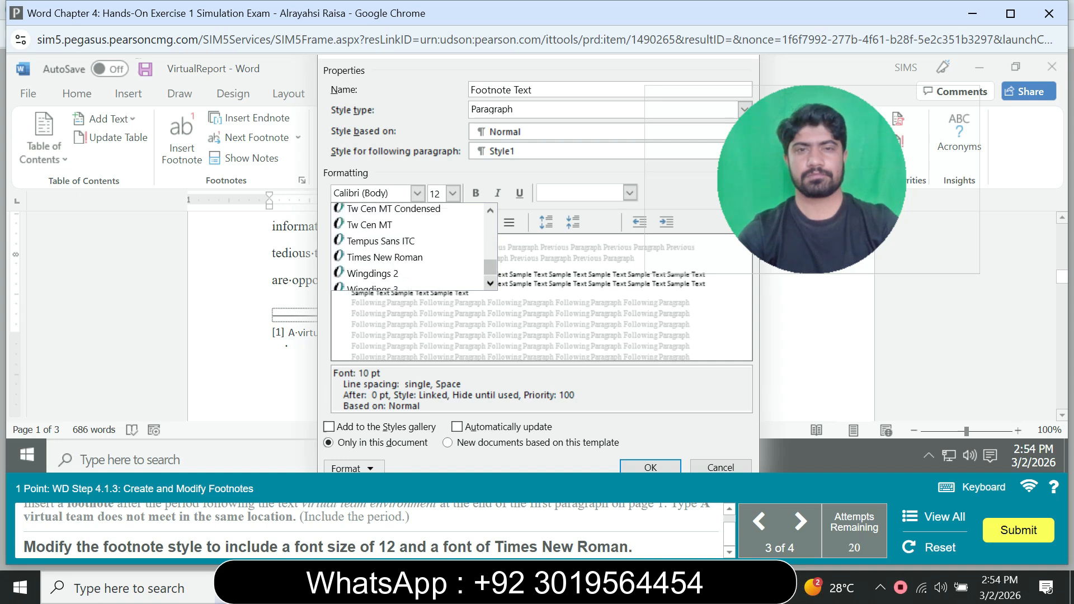
scroll(409, 246, "up", 4)
scroll(409, 246, "down", 2)
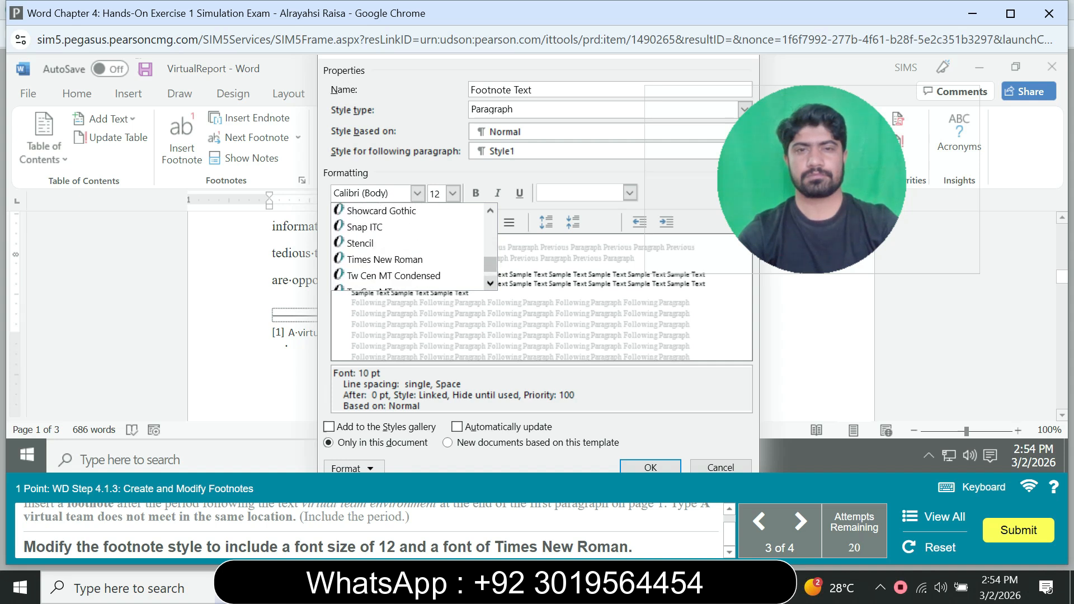
left_click(378, 258)
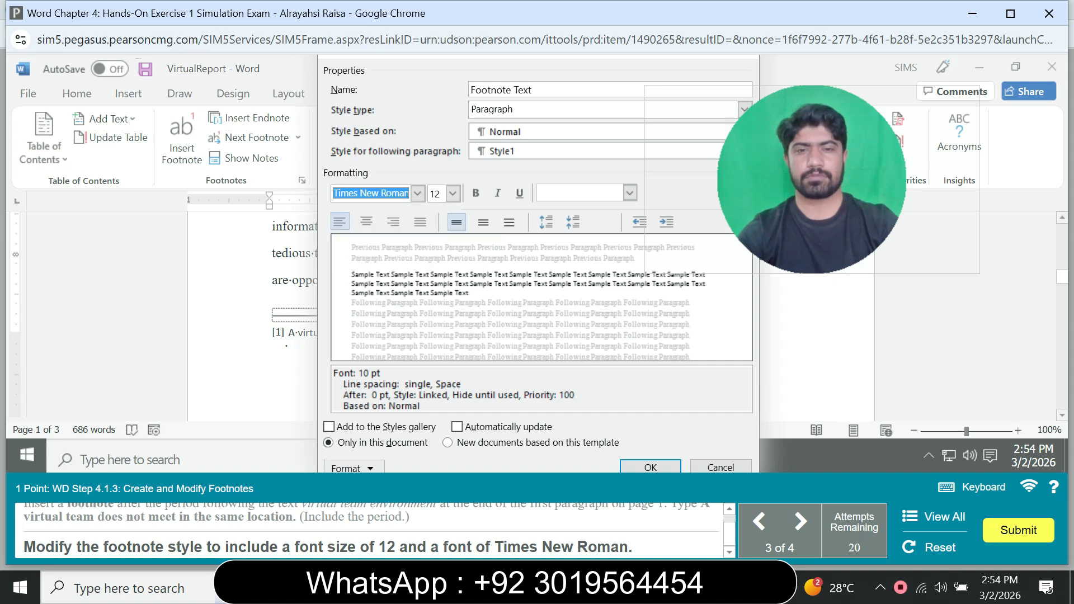
left_click(650, 467)
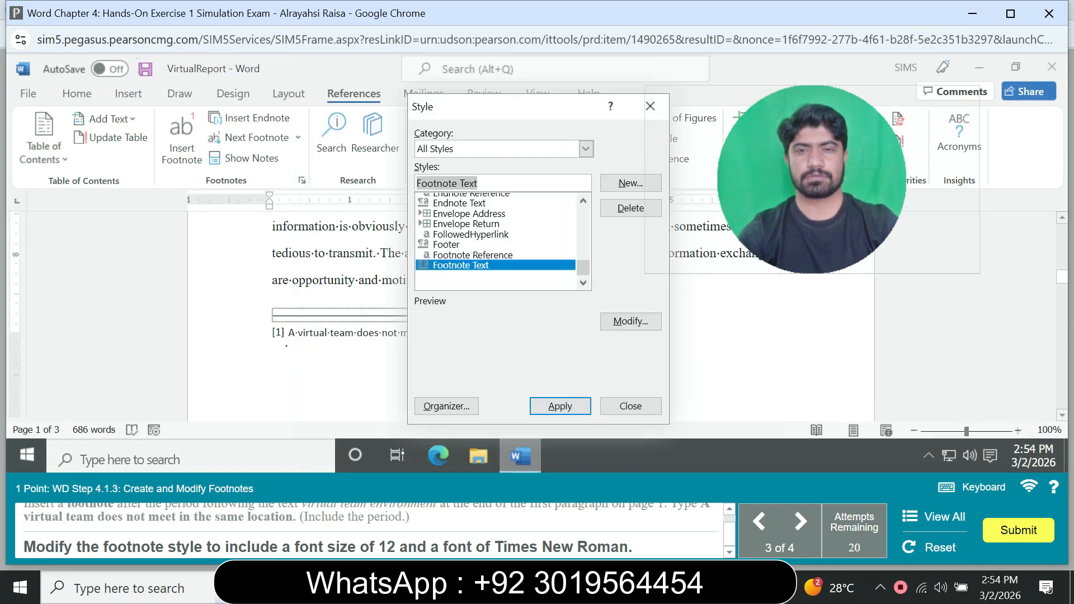
left_click(560, 406)
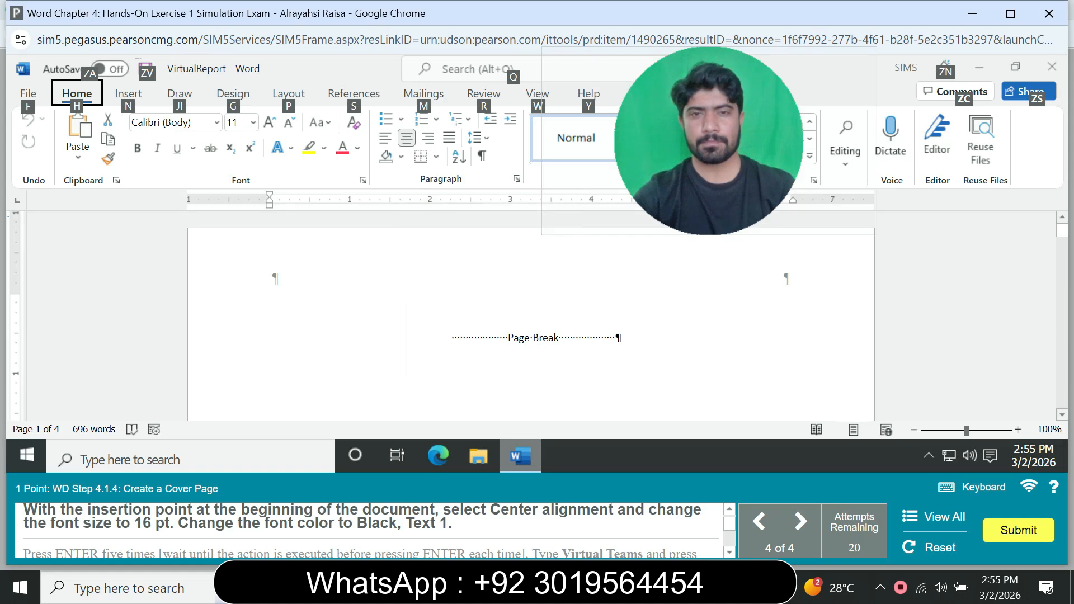
At the beginning of the document, set the font size to 16 pt and the font color to Black, Text 1.
key("alt")
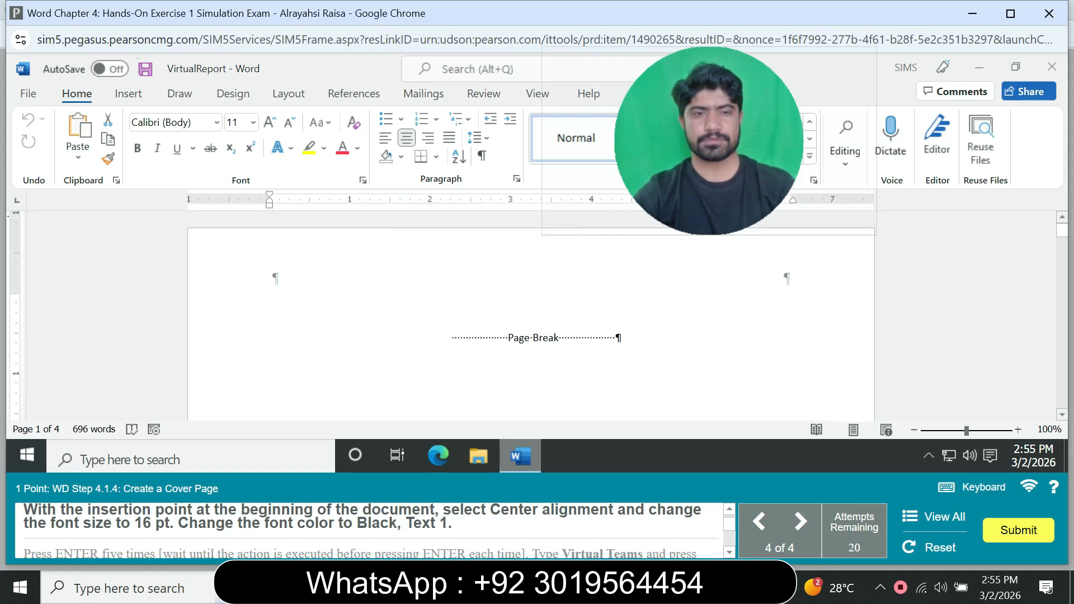
left_click(254, 122)
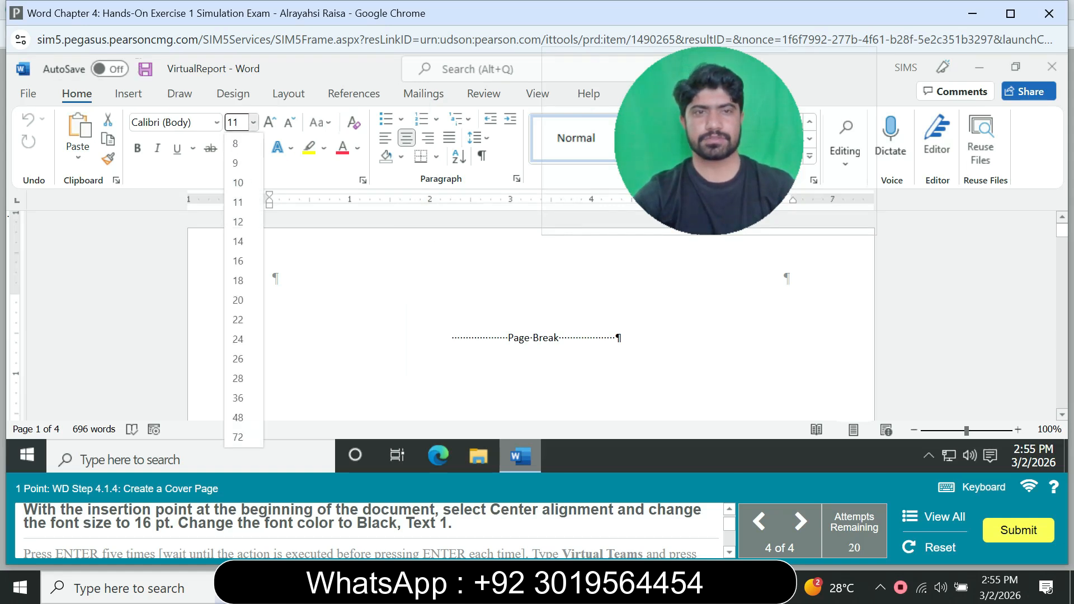
left_click(238, 260)
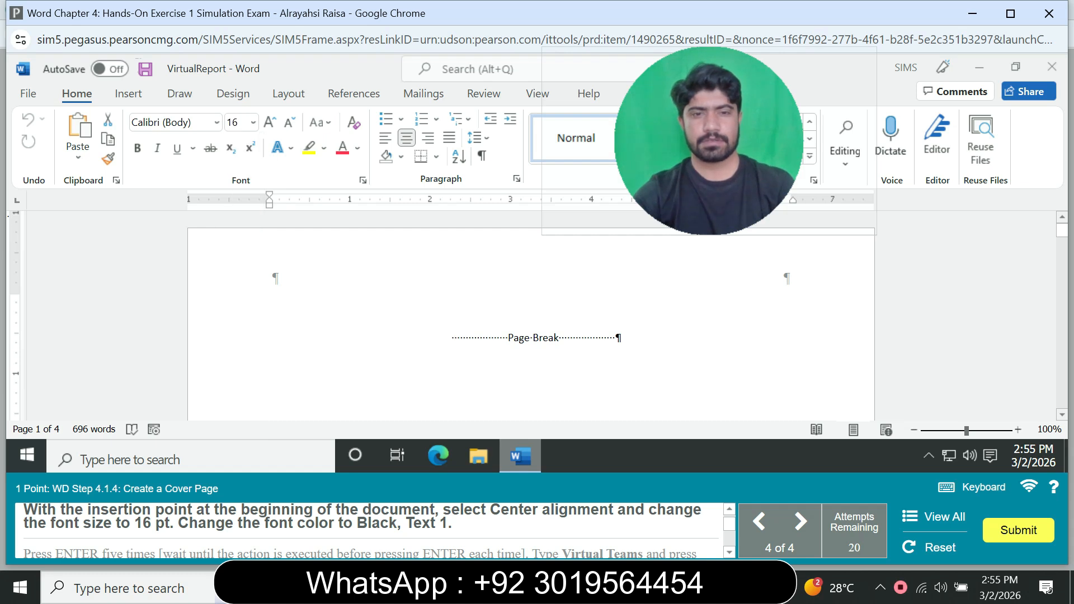
left_click(357, 148)
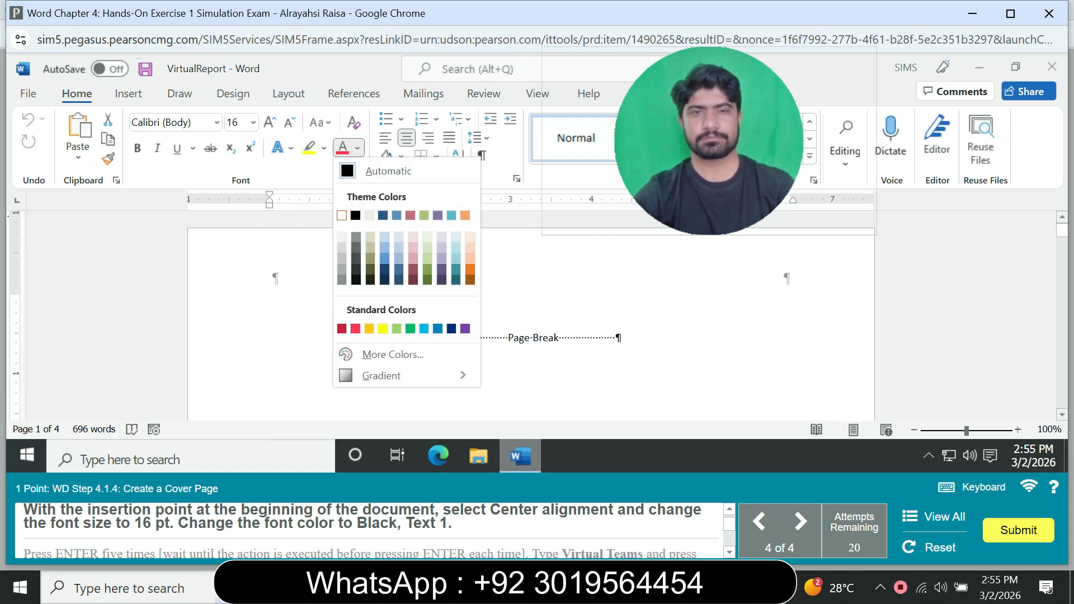
left_click(355, 215)
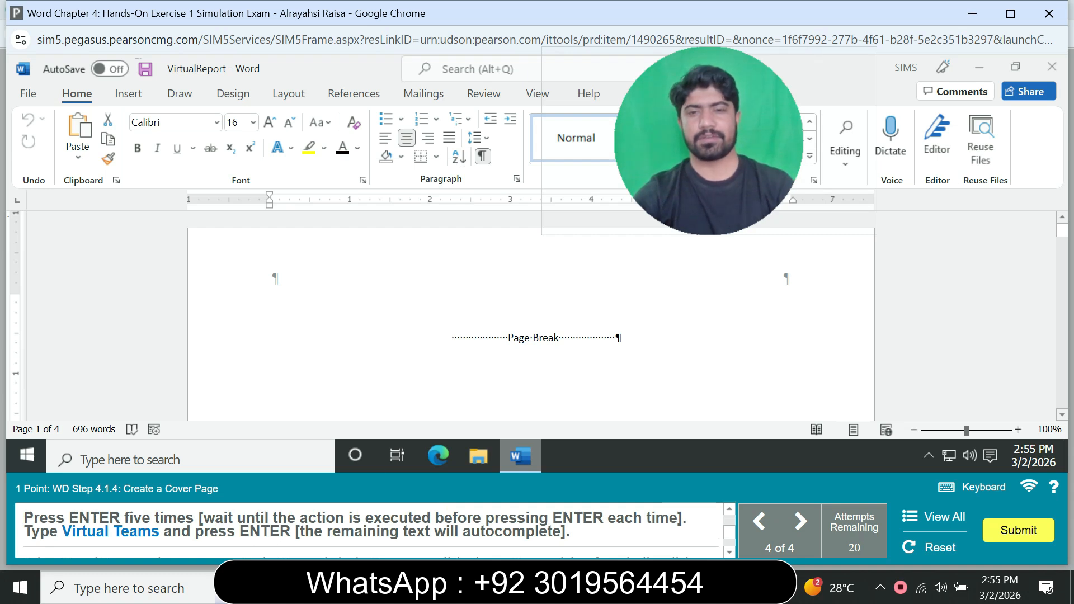
Add five blank lines, then type the cover page title Virtual Teams and start a new line.
key("Return")
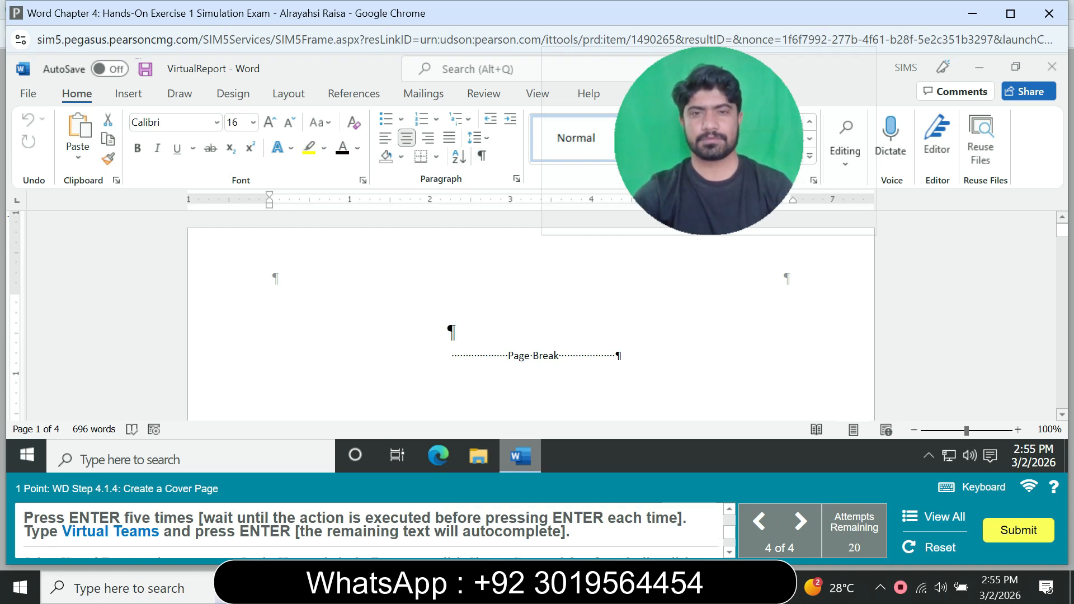
key("Return")
key("Return")
key("Return")
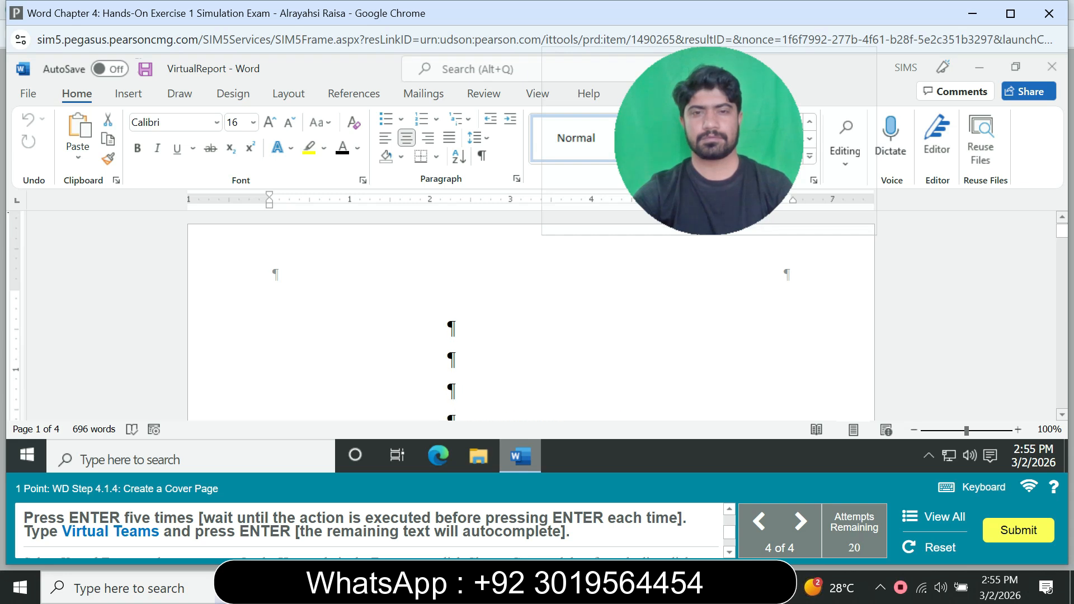
key("Return")
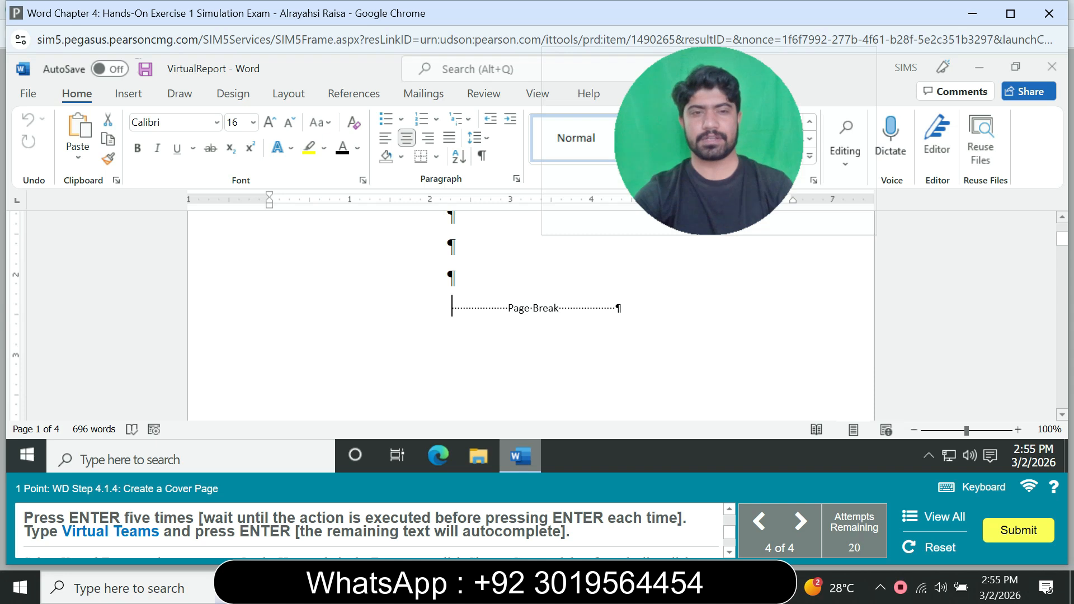
type("V")
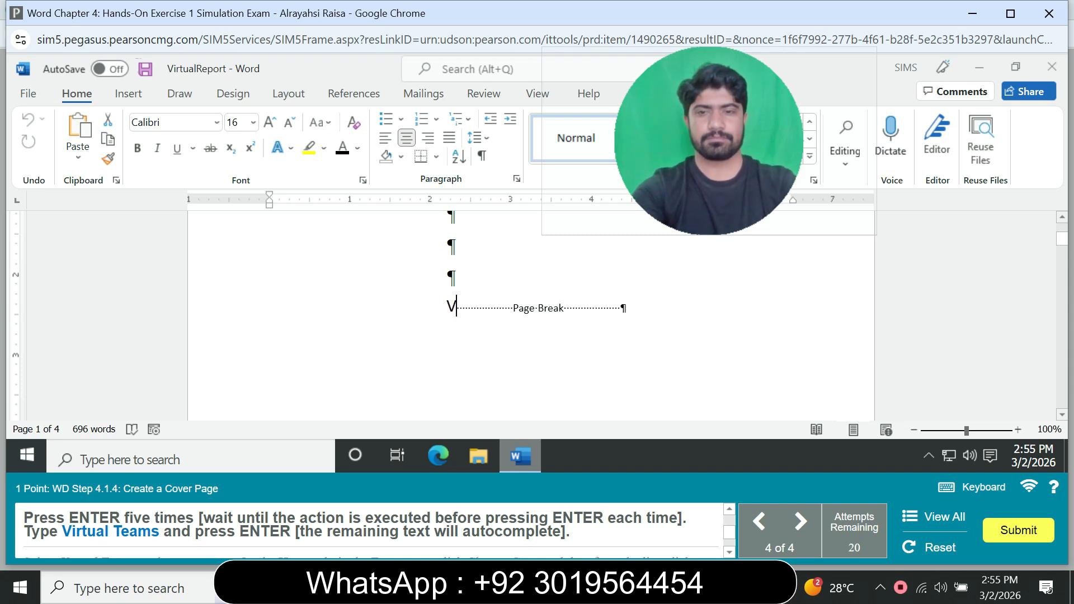
type("ir")
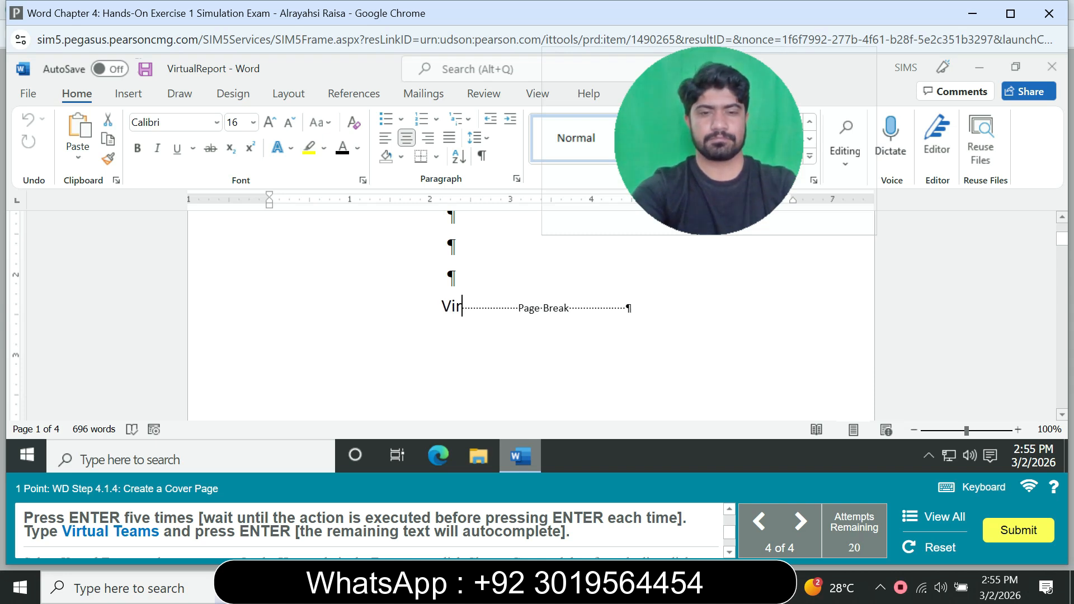
type("tual ")
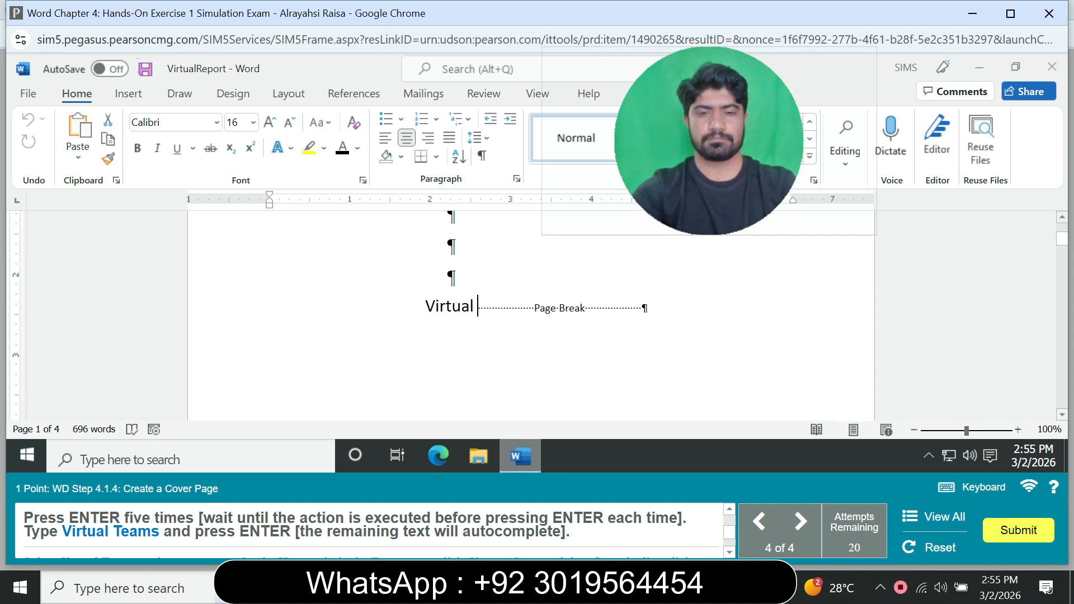
type("Teams")
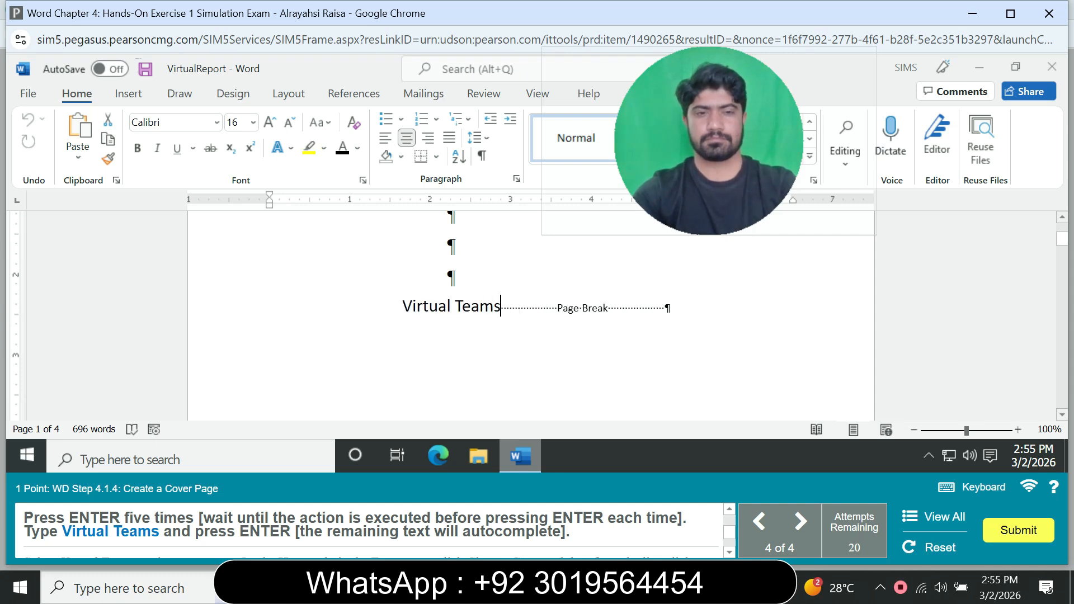
key("Return")
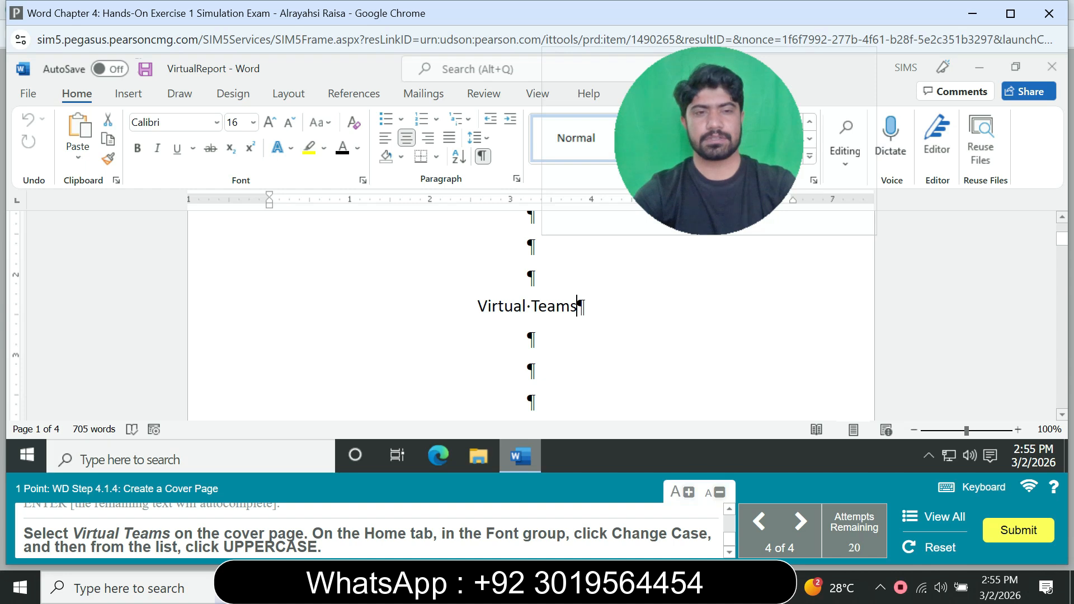
Change the case of the Virtual Teams title to UPPERCASE.
left_click_drag(478, 306, 551, 306)
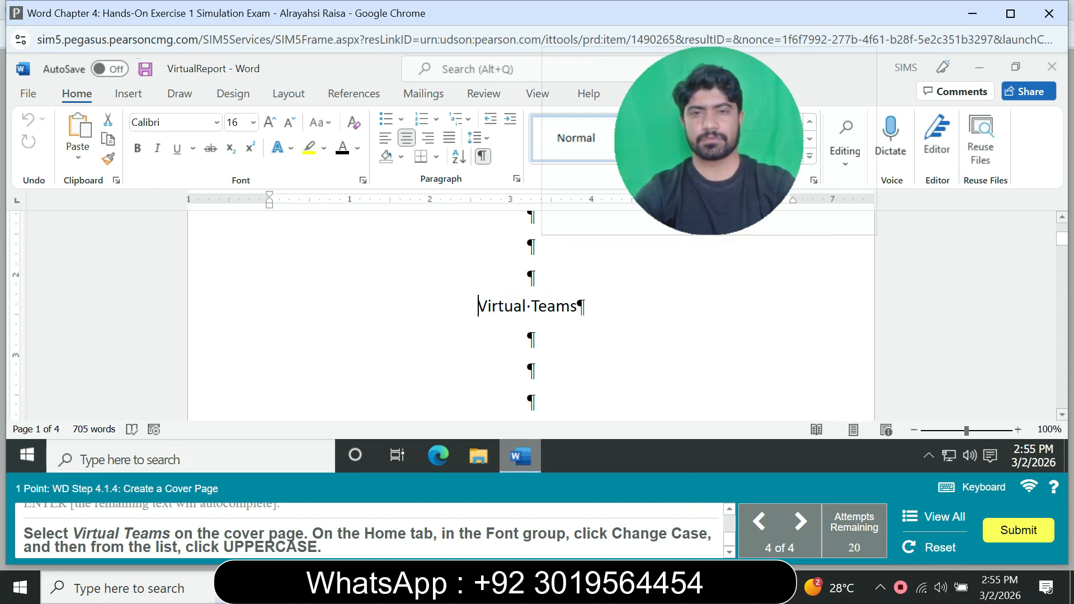
left_click_drag(478, 306, 582, 306)
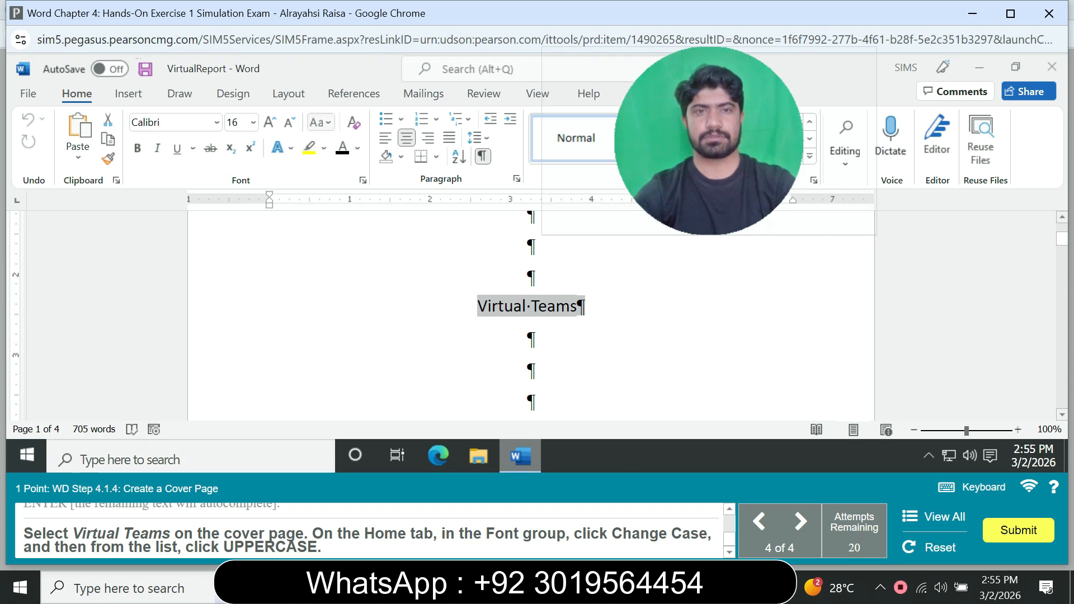
left_click(317, 122)
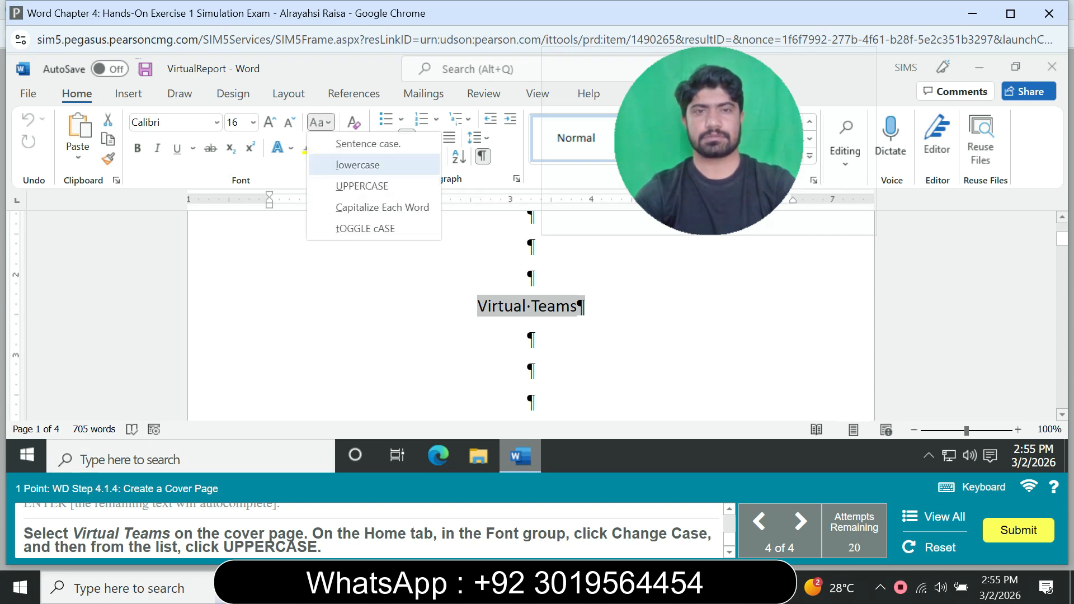
left_click(362, 186)
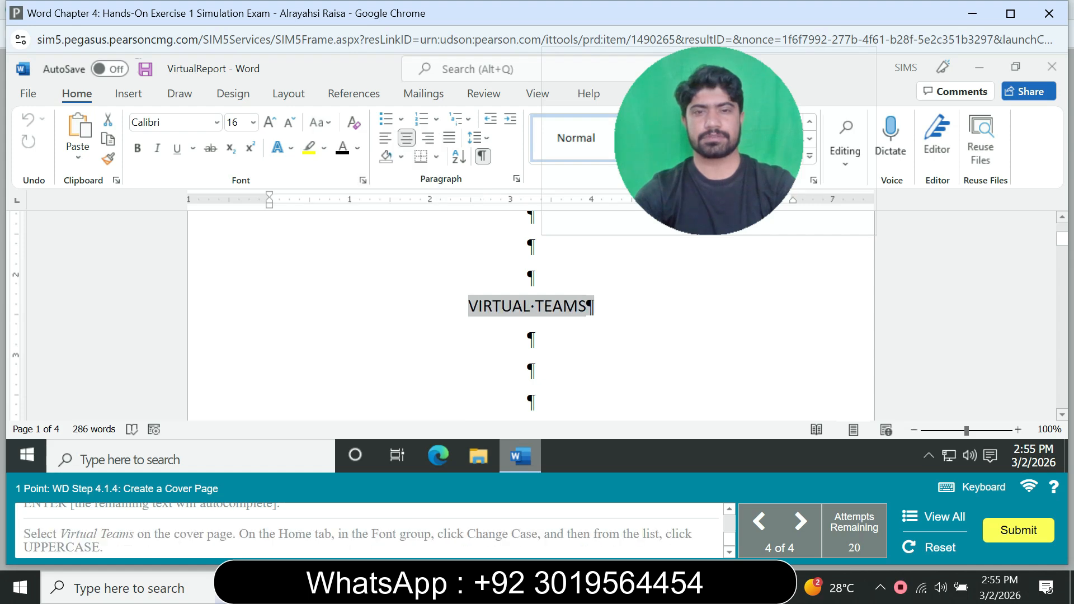